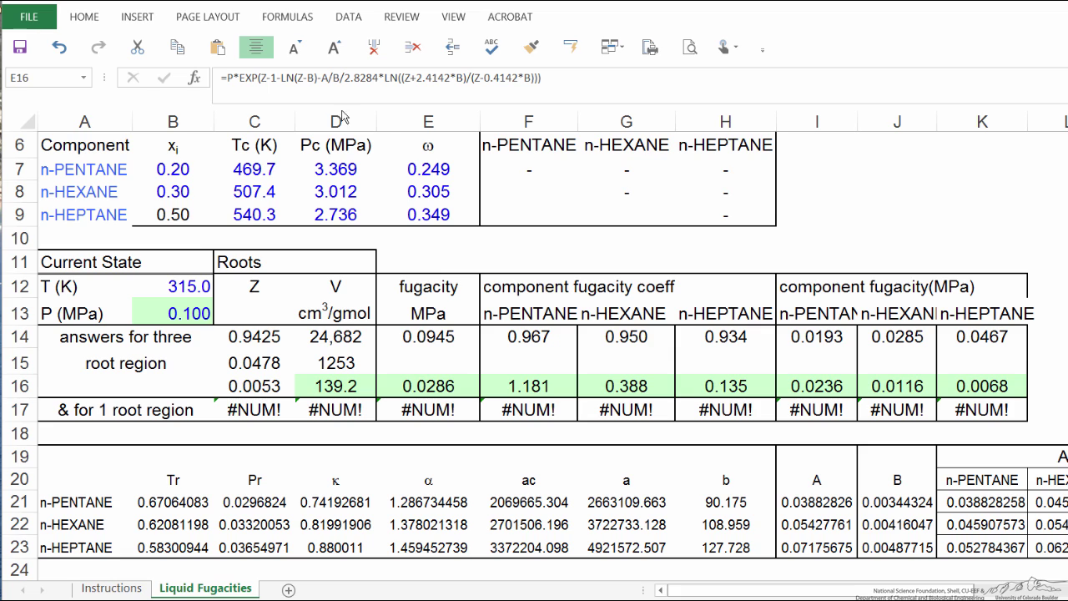
Step: Protect the Liquid Fugacities sheet with the default permissions and remove the protection again
key("shift+Right")
key("shift+Right")
key("shift+Right")
left_click(399, 18)
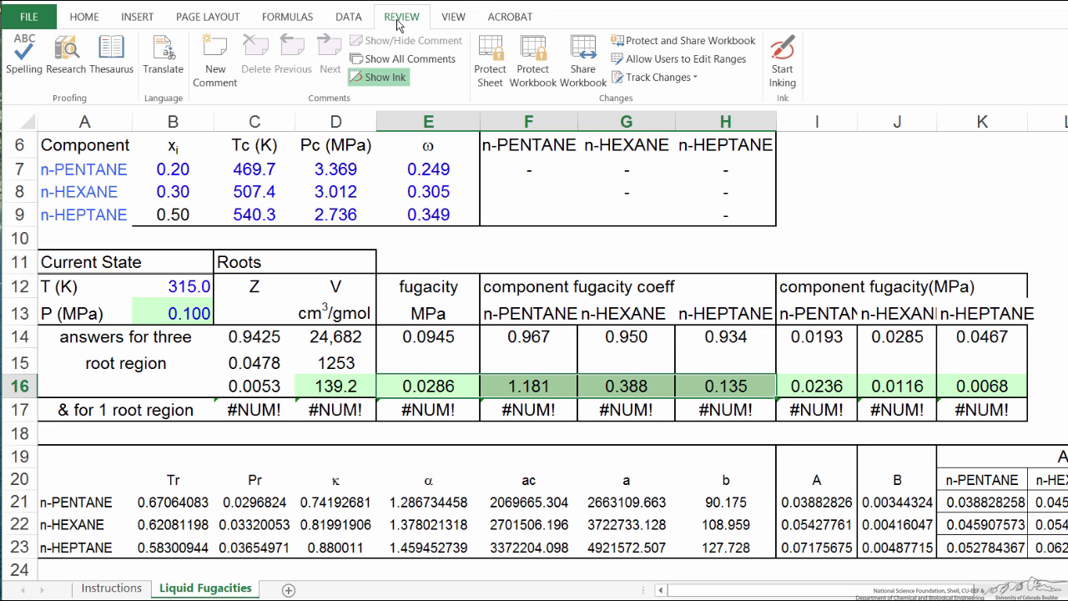
left_click(481, 69)
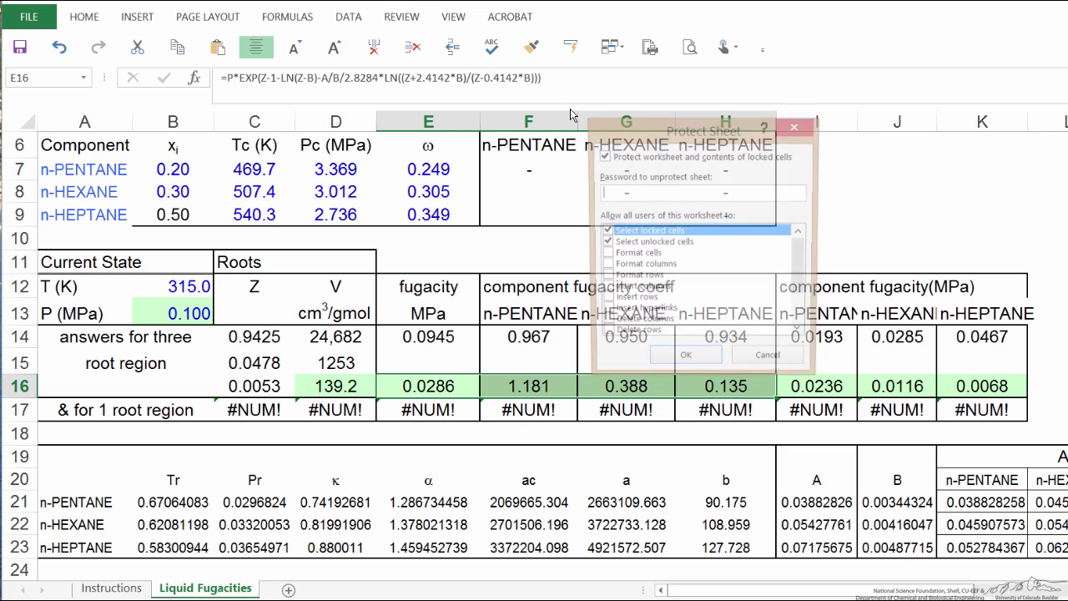
key("Escape")
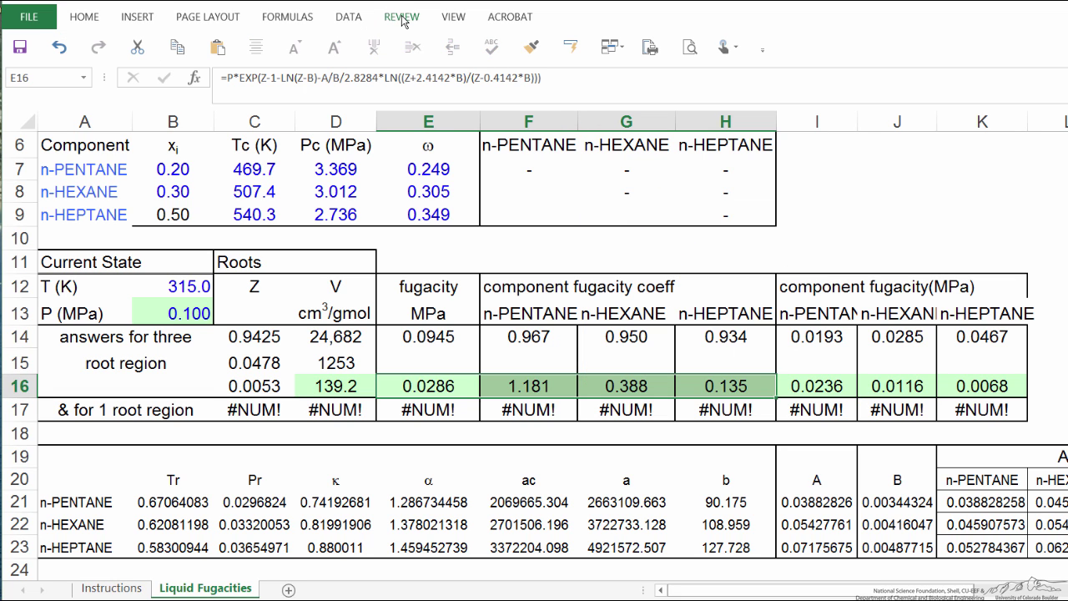
left_click(403, 19)
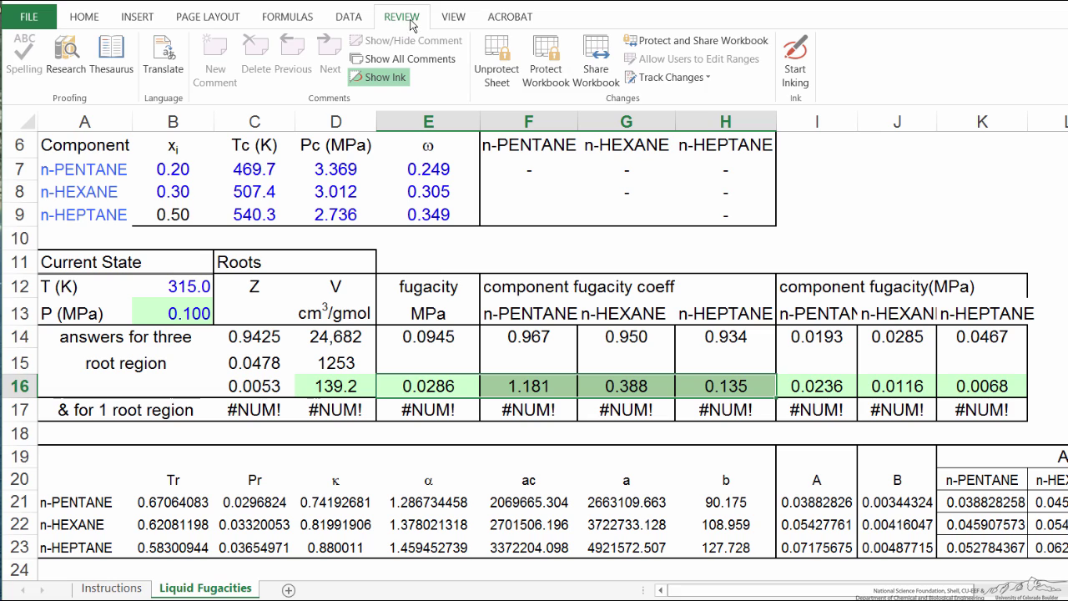
left_click(504, 69)
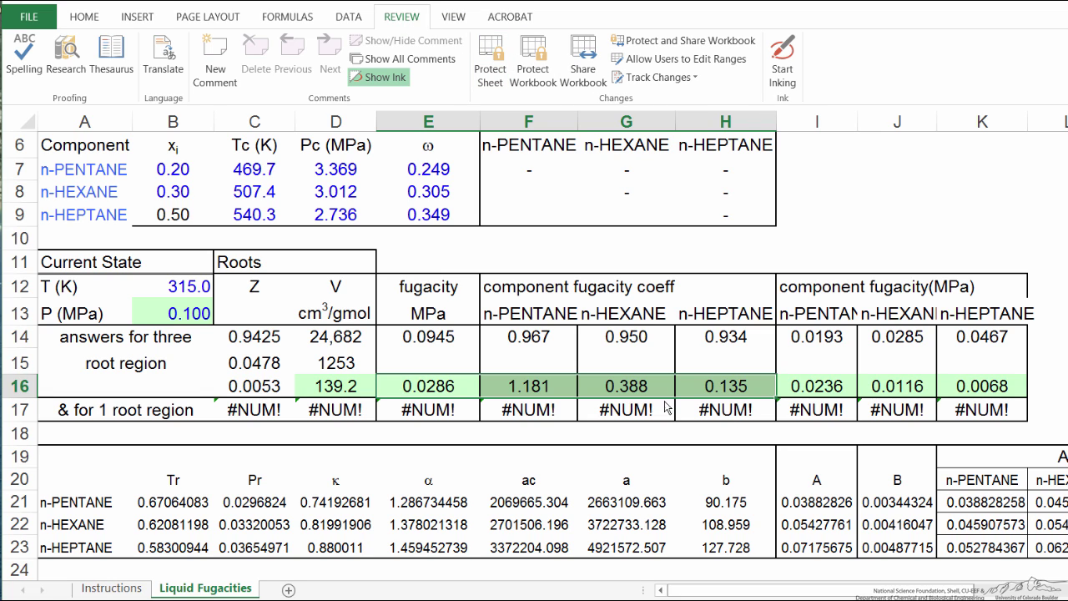
Step: Examine the liquid-root results in D16:K16, comparing them with the vapor-root volume and fugacity in row 14
left_click(343, 384)
left_click_drag(385, 385, 974, 385)
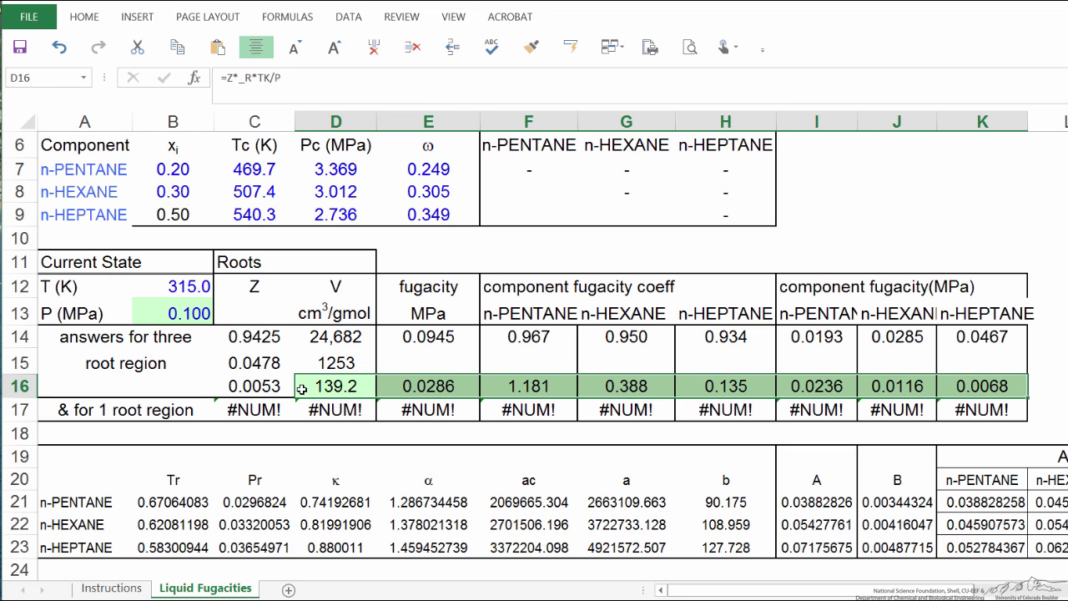
left_click(430, 385)
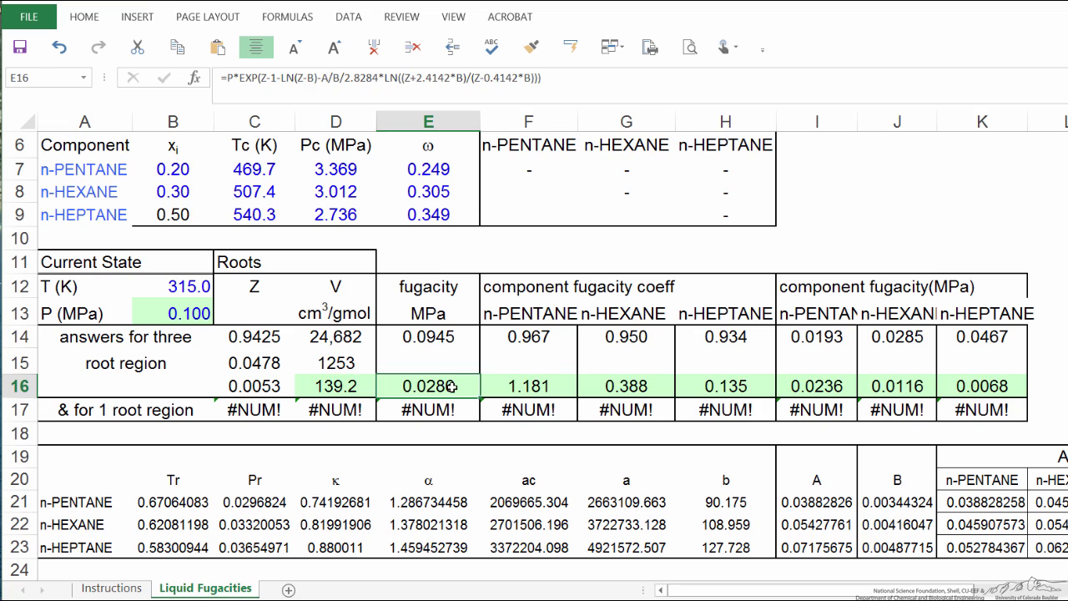
left_click(431, 339)
left_click(325, 348)
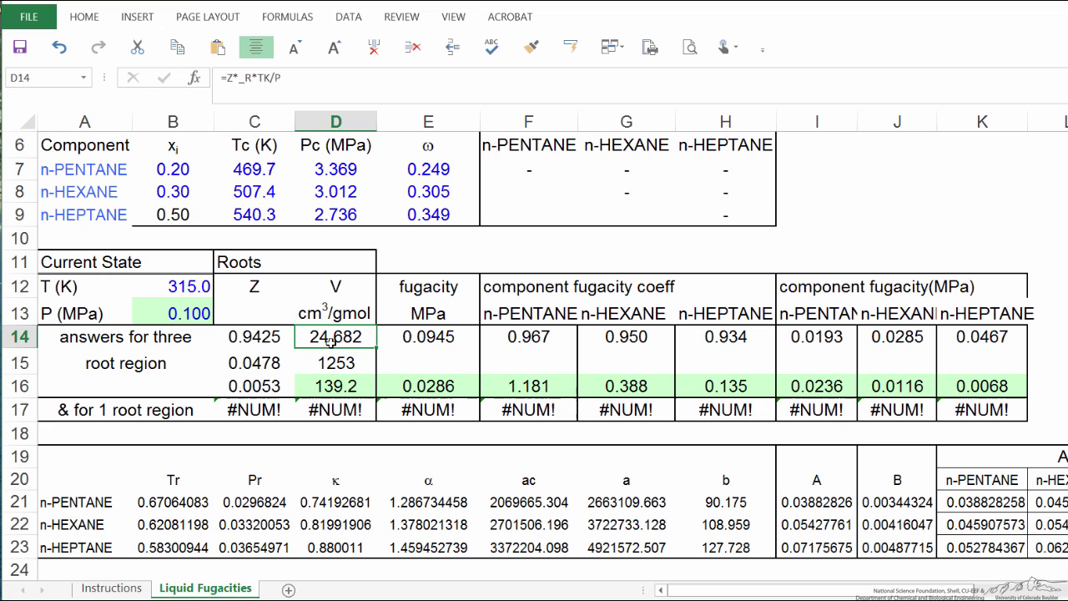
left_click(440, 388)
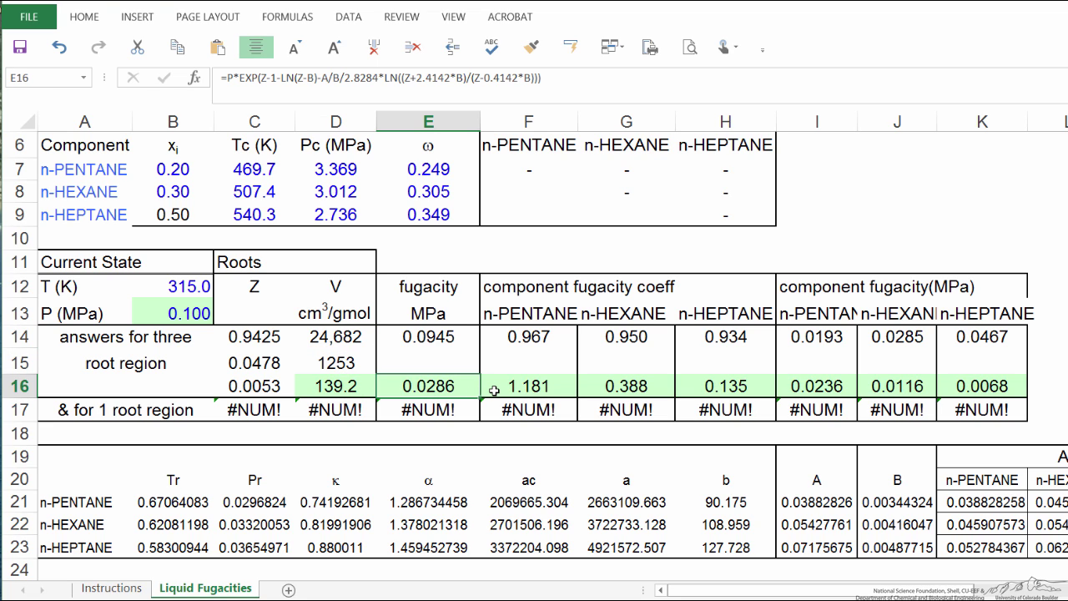
left_click_drag(510, 385, 716, 387)
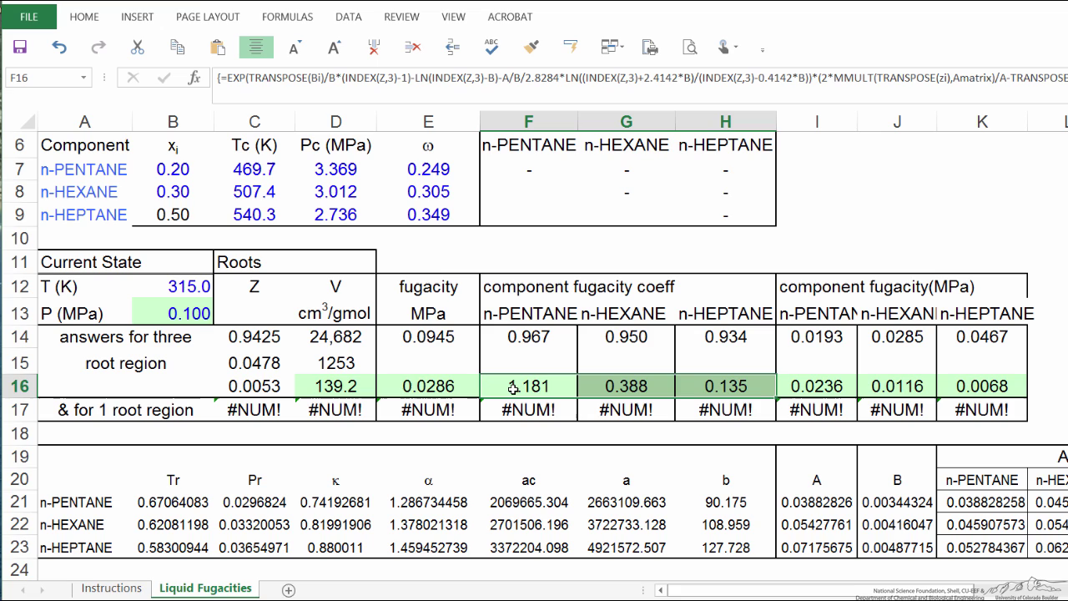
Step: Review the input cells: mole fractions in B7:B9, temperature, pressure, and the critical properties and acentric factors in C7:E9
left_click_drag(173, 169, 186, 216)
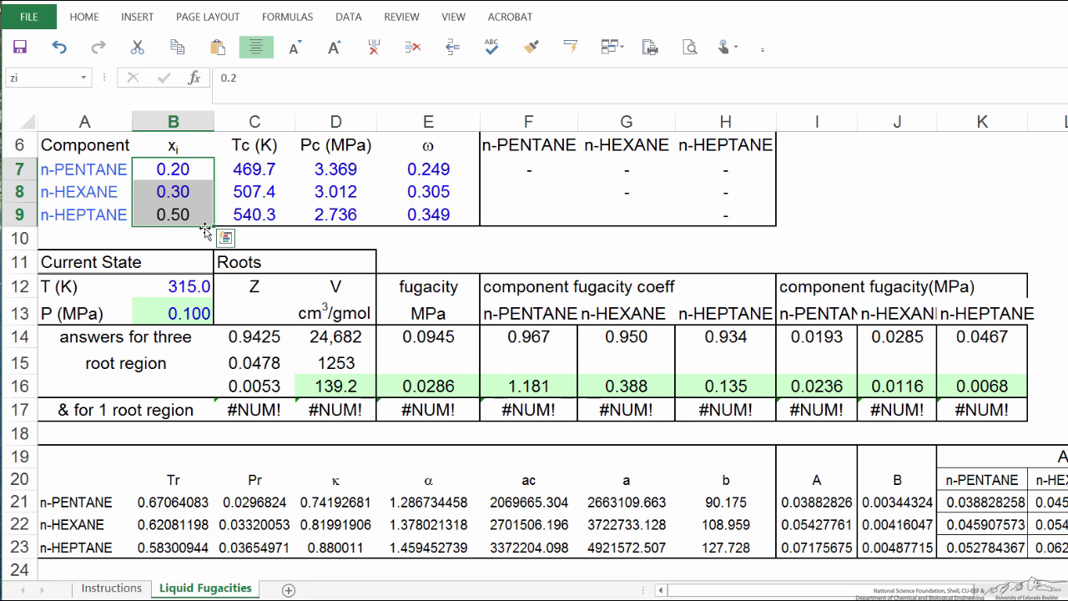
left_click(188, 287)
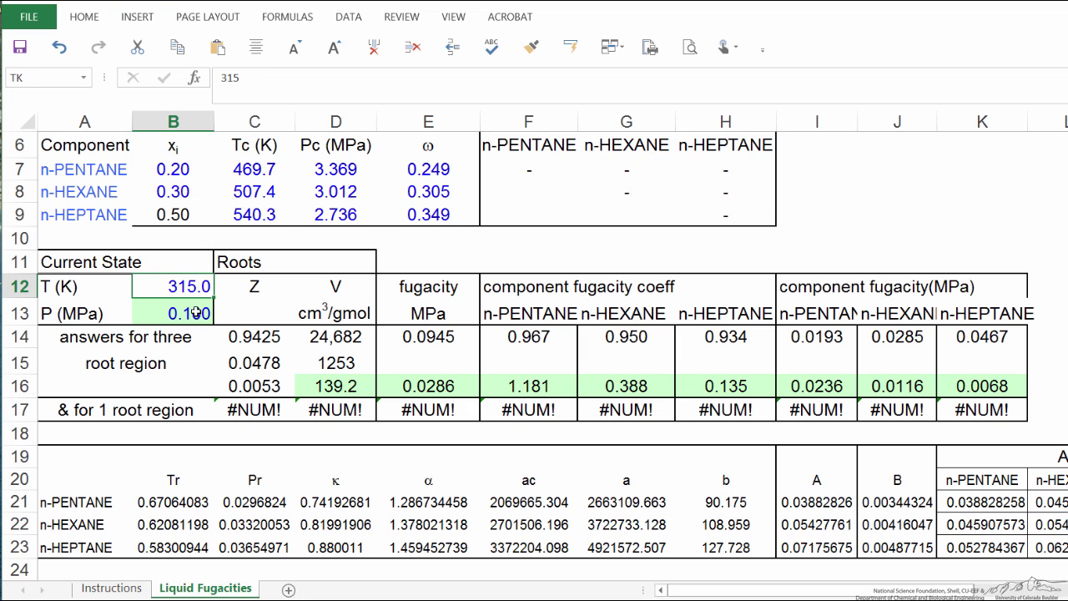
left_click(195, 312)
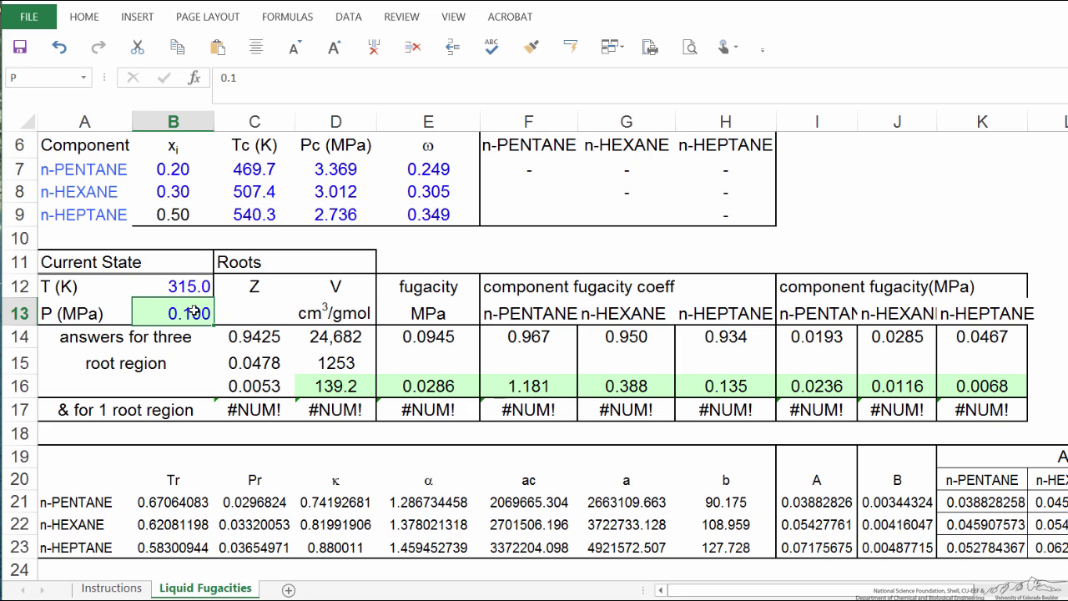
left_click_drag(240, 172, 426, 212)
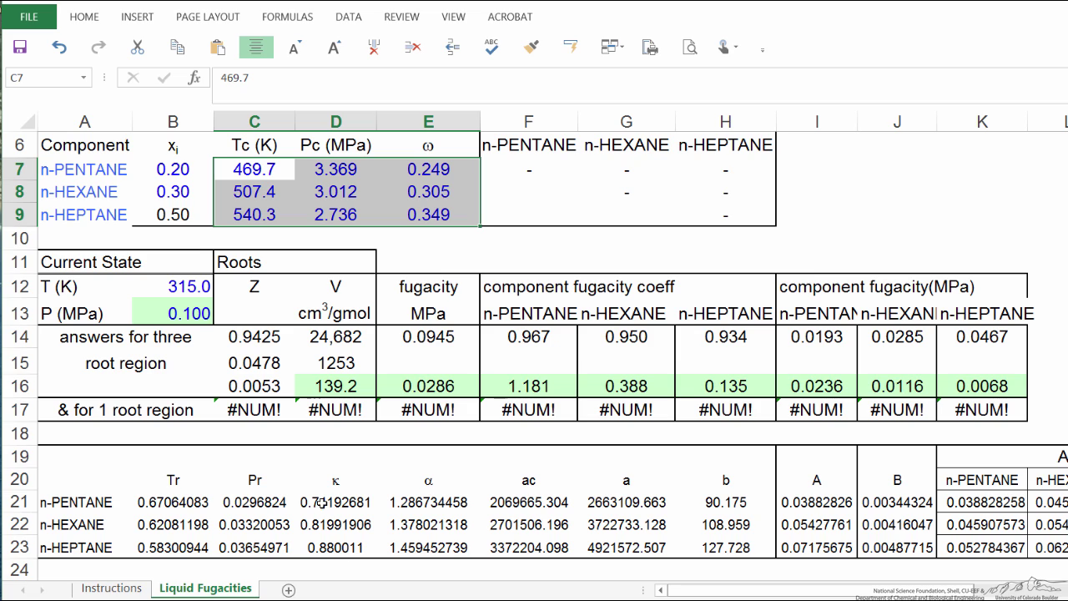
Step: Create a copy of the Liquid Fugacities sheet at the end of the same workbook
key("ctrl+v")
right_click(207, 590)
left_click(266, 456)
left_click(158, 521)
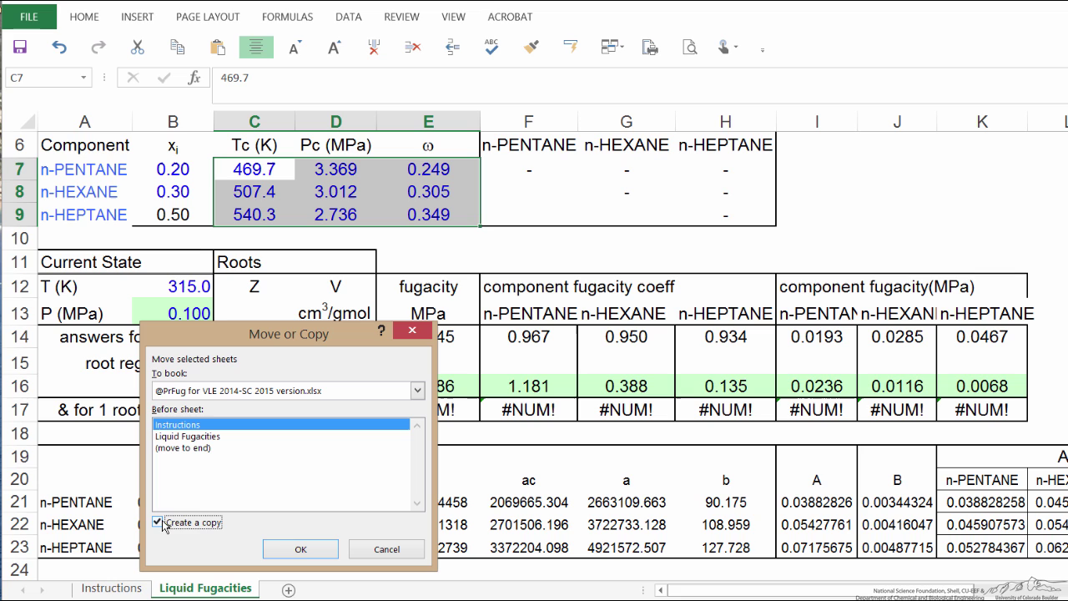
left_click(185, 448)
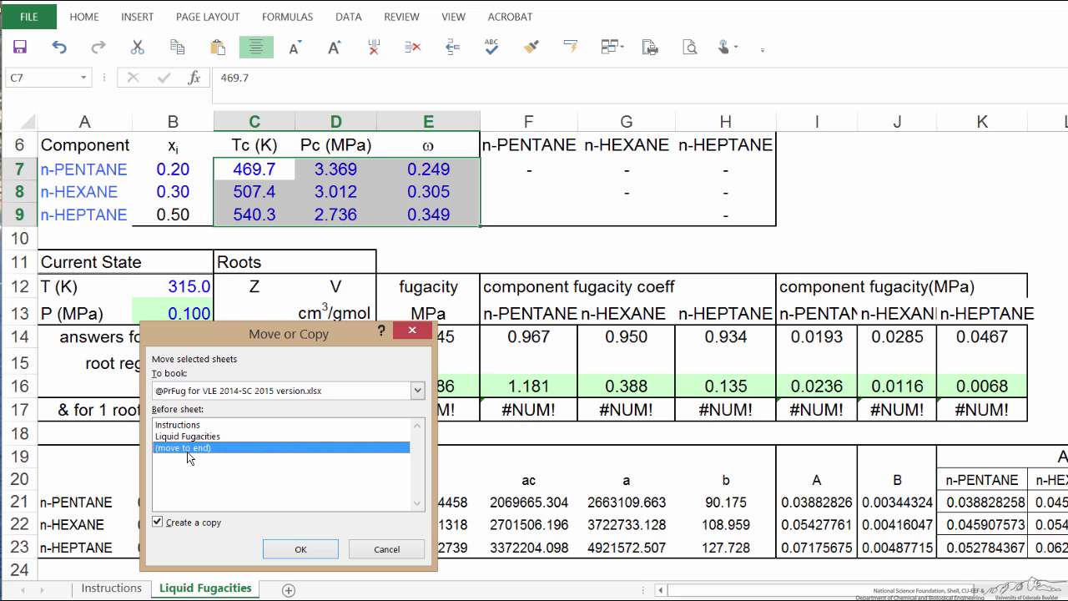
left_click(297, 549)
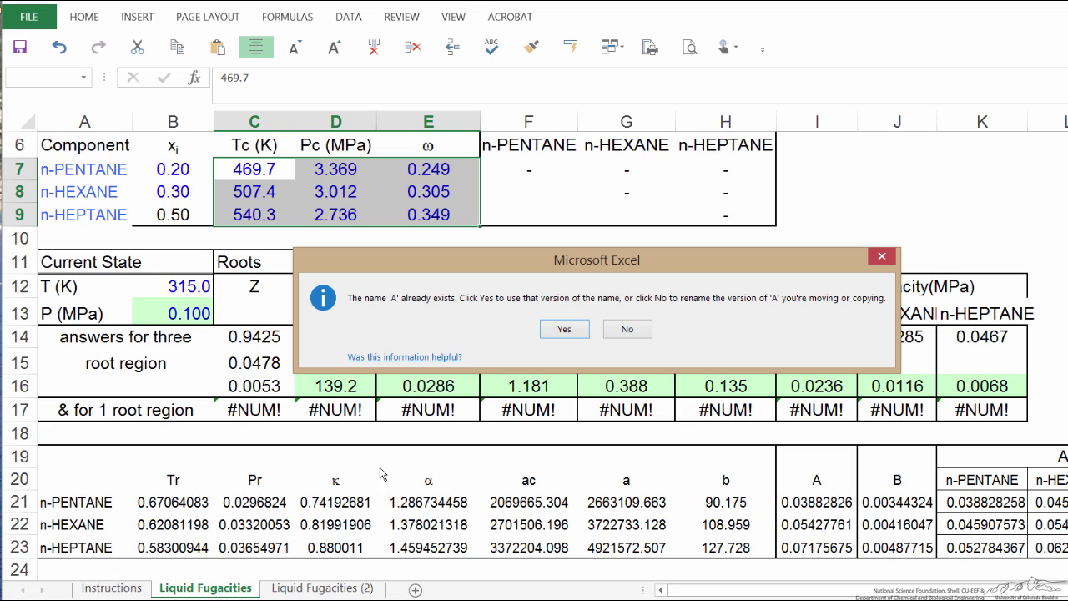
Step: Resolve the copied sheet's name conflicts by renaming A as AAA and B as BBB
left_click(627, 329)
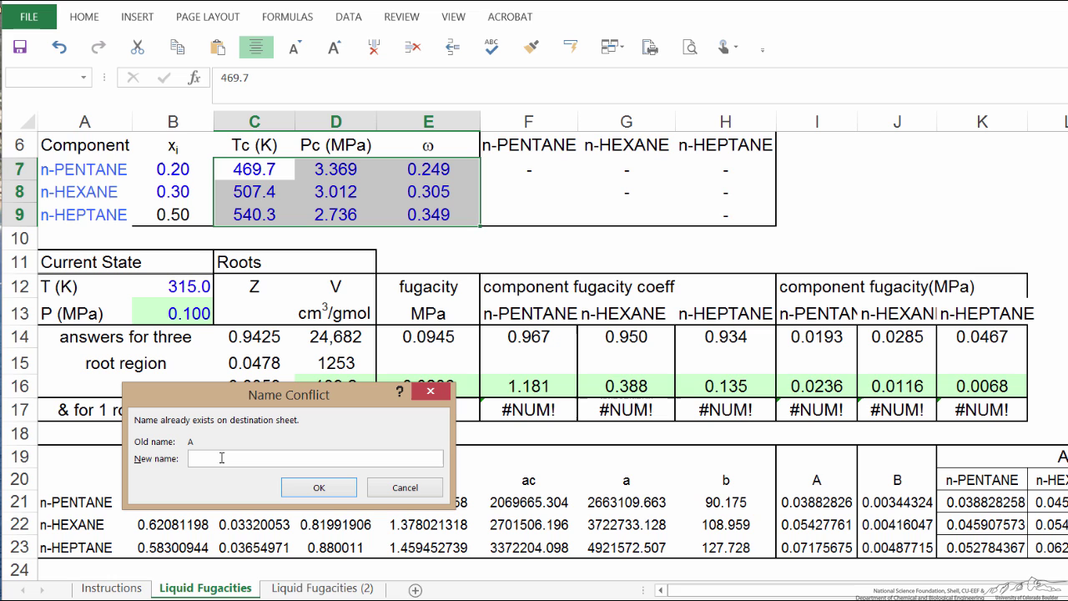
type("AAA")
left_click(314, 487)
left_click(627, 330)
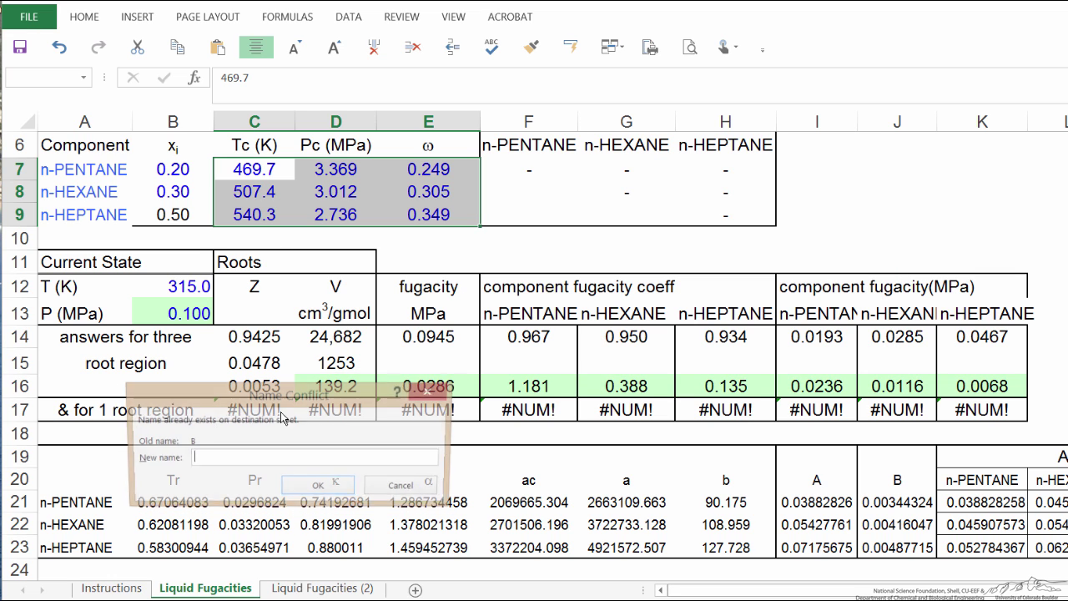
type("BBB")
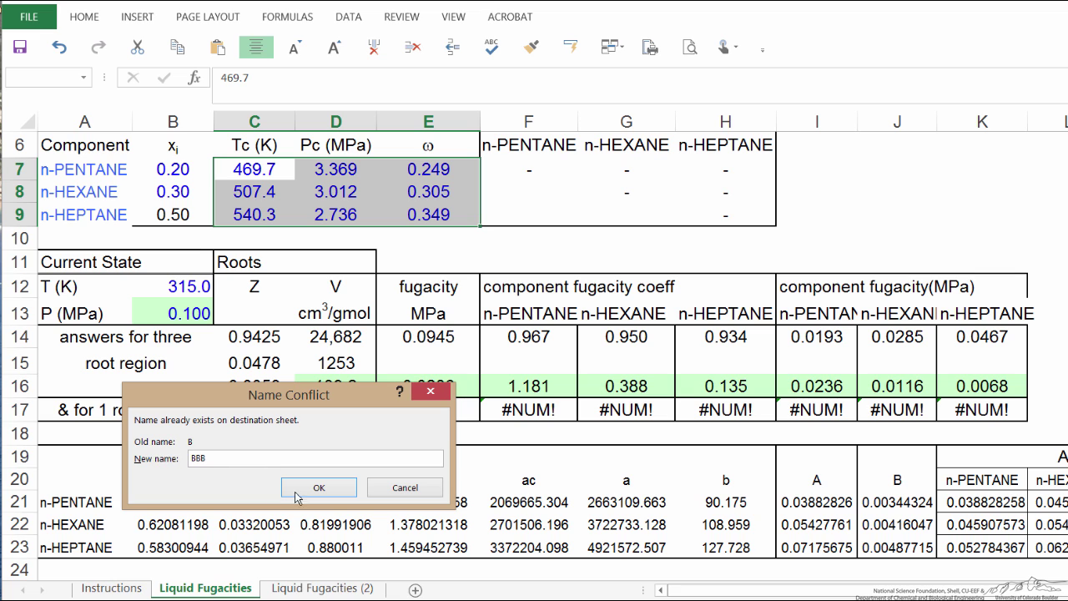
left_click(318, 489)
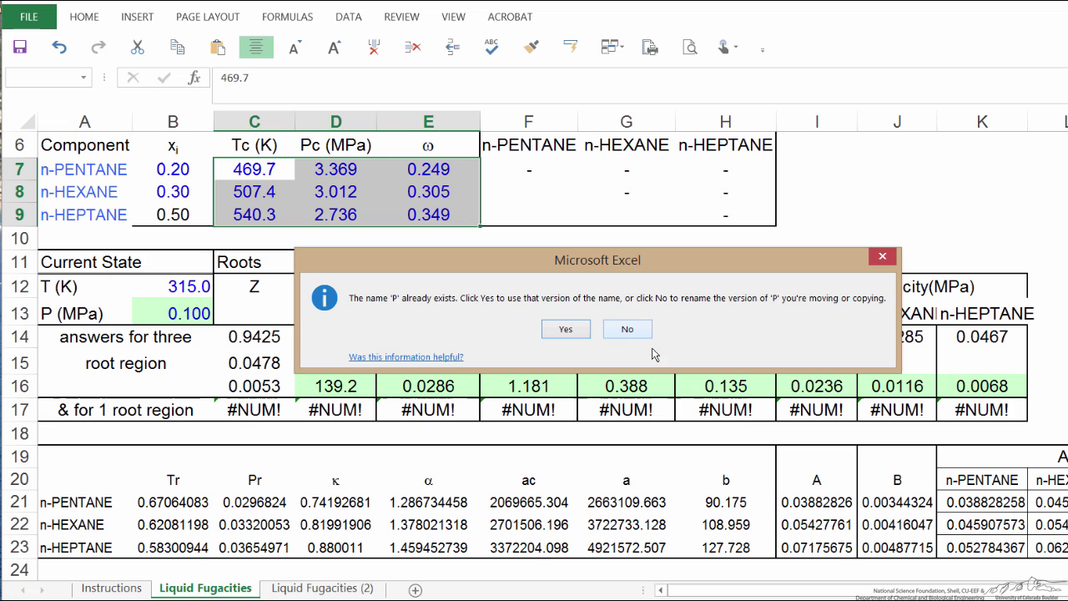
Step: Resolve the remaining name conflicts, starting with P, and show the copied Liquid Fugacities (2) sheet
key("Return")
key("shift+Right")
key("shift+Right")
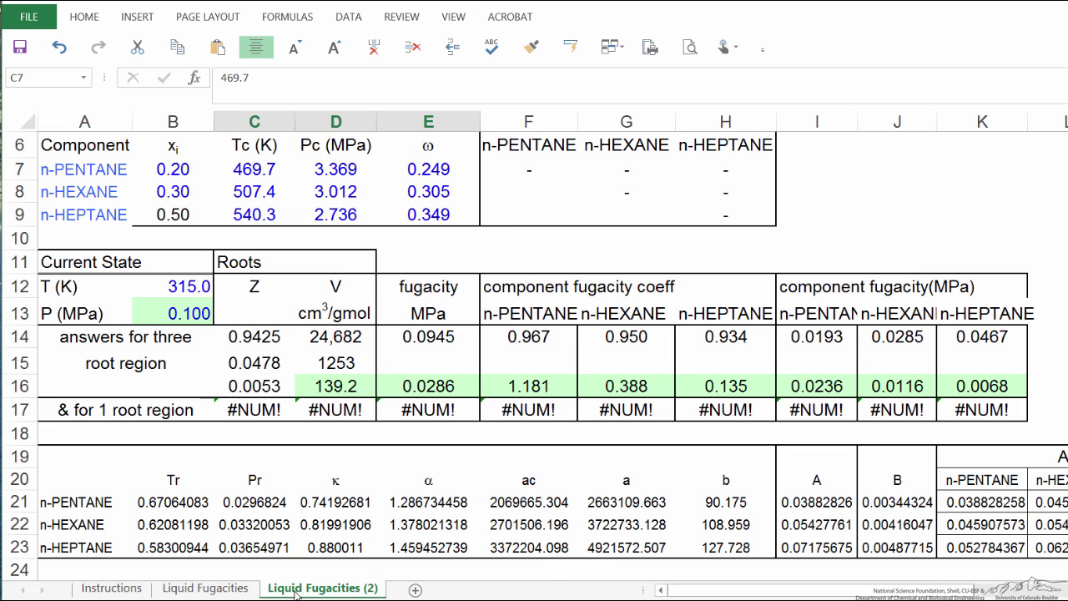
key("shift+Down")
key("shift+Down")
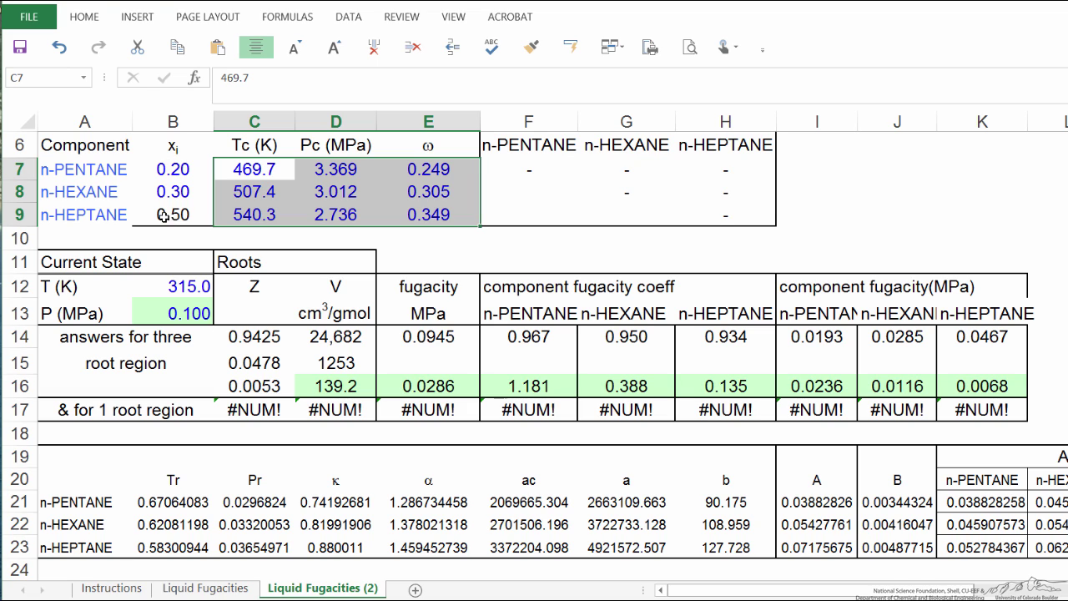
Step: Adapt the copied sheet for the vapor phase with heading yi, mole fractions 0.50 and 0.30, and sheet name Vapor Fugacities
left_click(170, 142)
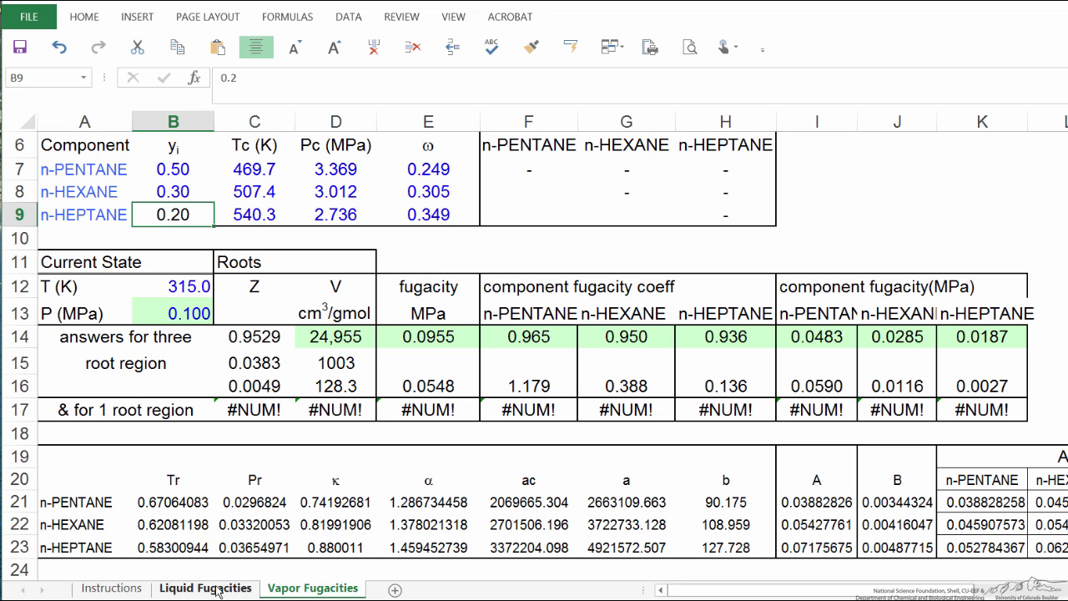
Step: Link the pressure in B13 of the Vapor Fugacities sheet to the pressure cell P on the Liquid Fugacities sheet
left_click(187, 587)
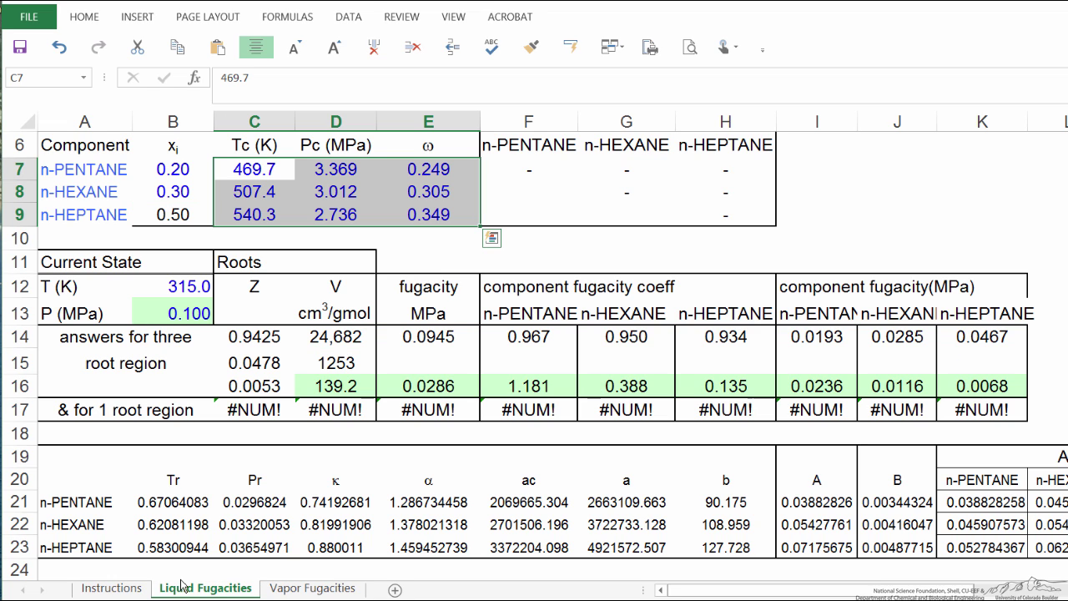
left_click(175, 313)
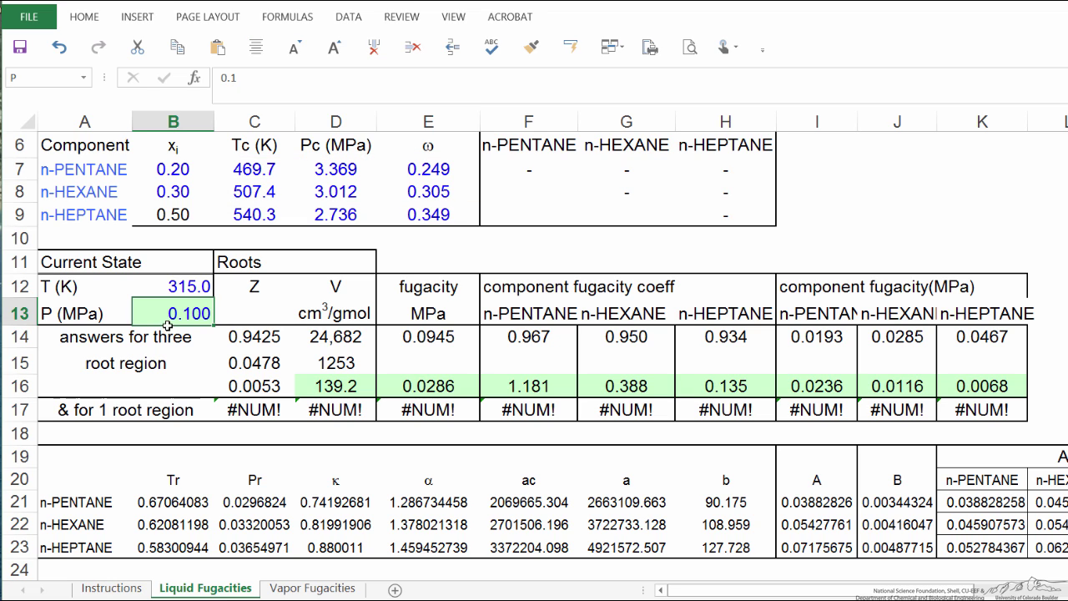
left_click(332, 589)
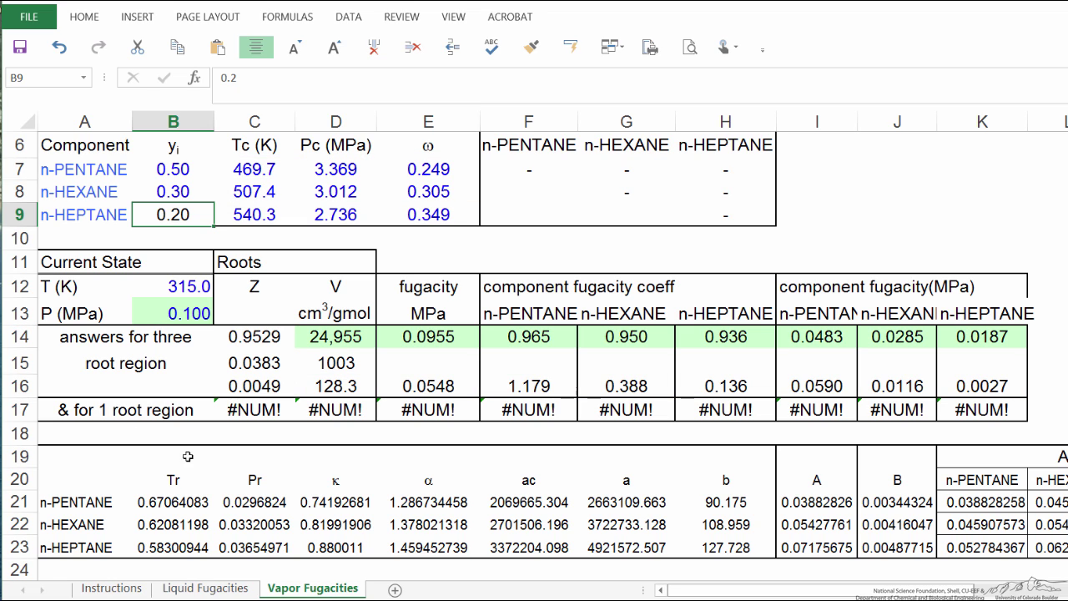
double_click(192, 313)
type("=")
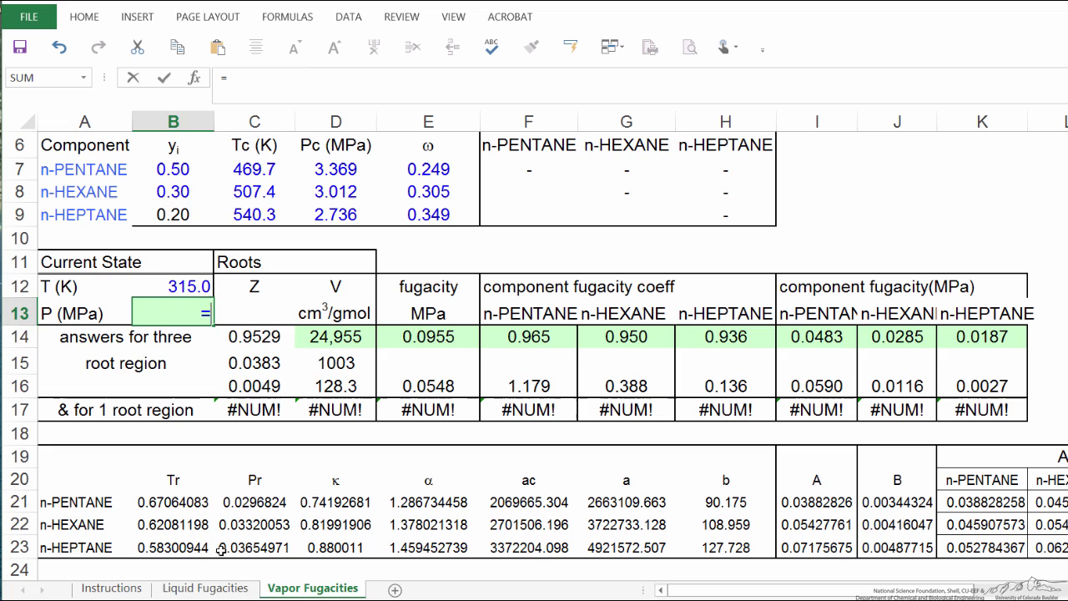
left_click(205, 589)
left_click(175, 310)
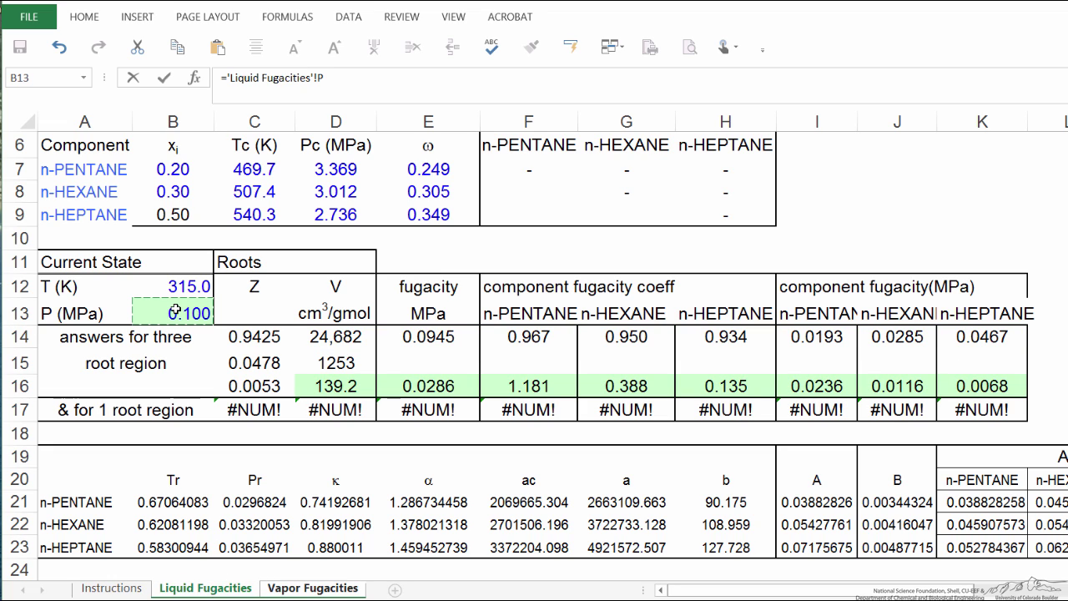
key("Return")
left_click(176, 310)
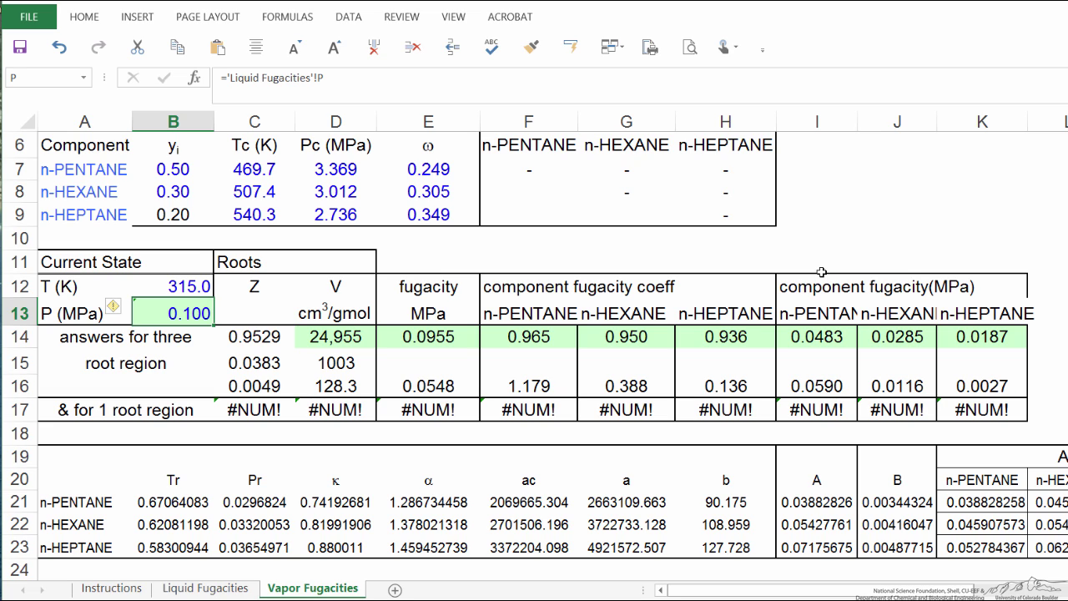
Step: Examine the xi, liquid fugacity coefficient and yi-guess headings of the empty compound table and the vapor mole fractions in B7:B9
scroll(824, 274, "down", 2)
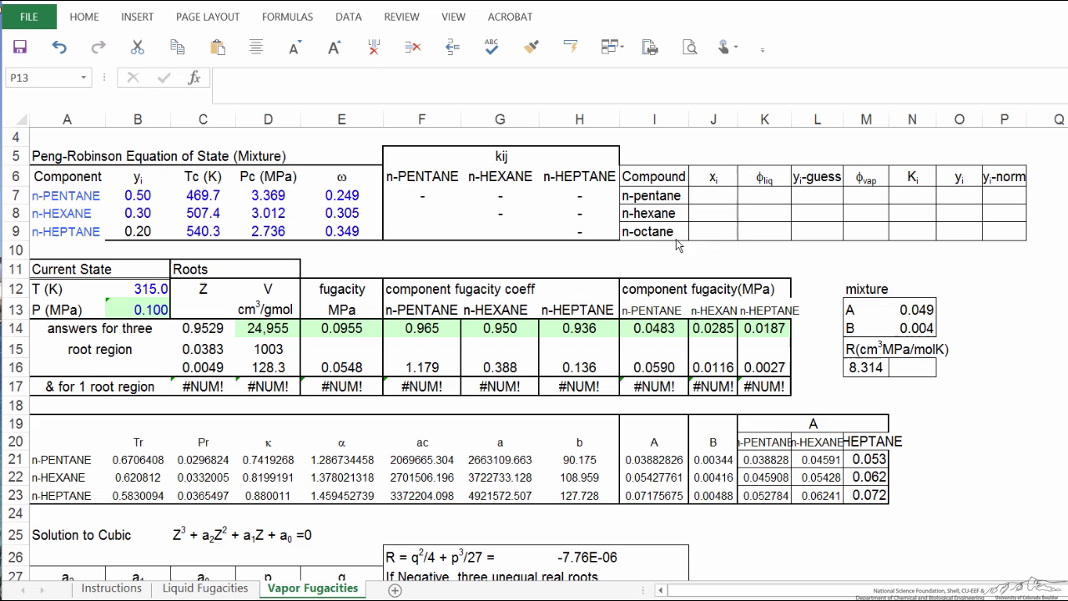
left_click(717, 177)
key("alt+h")
key("a")
key("c")
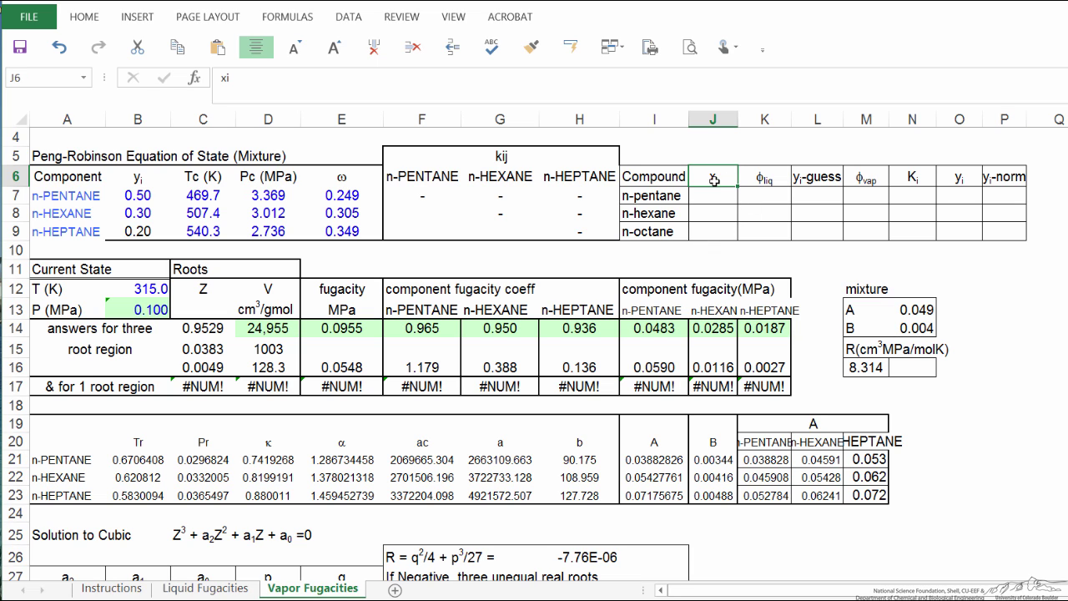
left_click(759, 180)
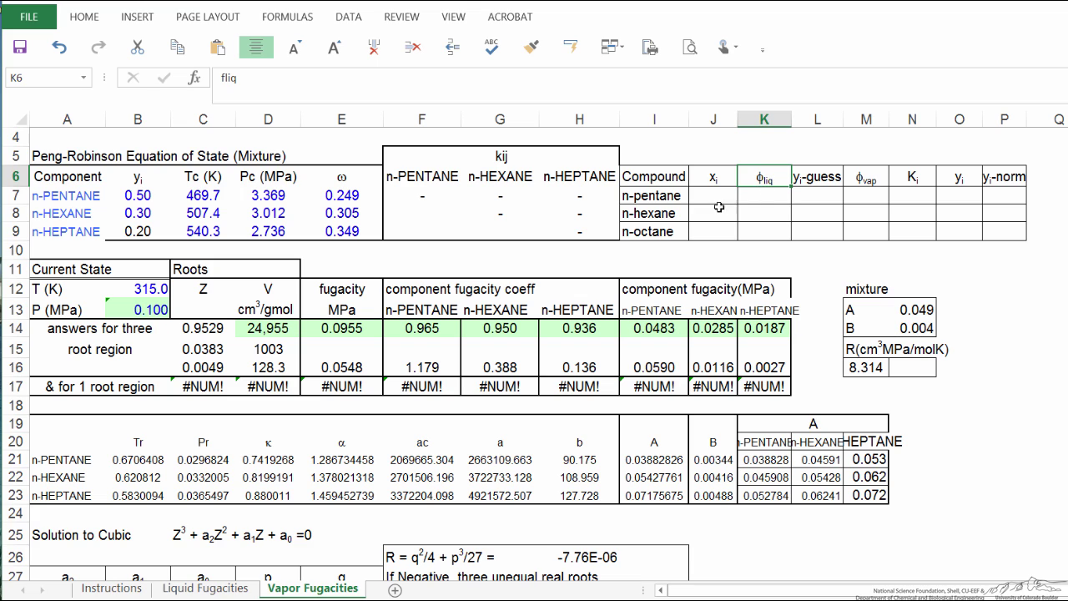
left_click(821, 179)
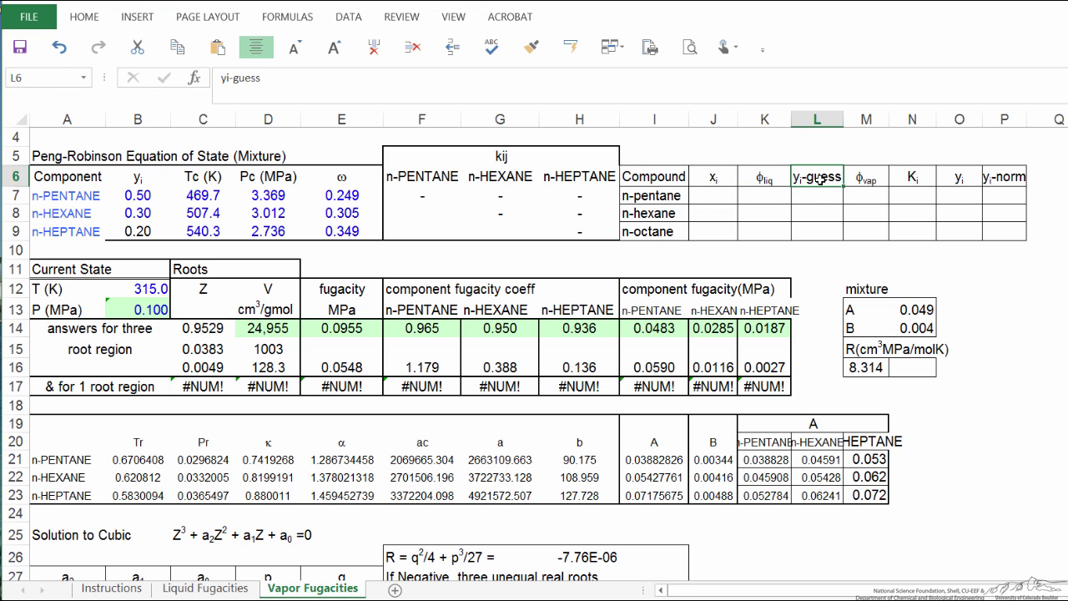
left_click_drag(138, 199, 140, 232)
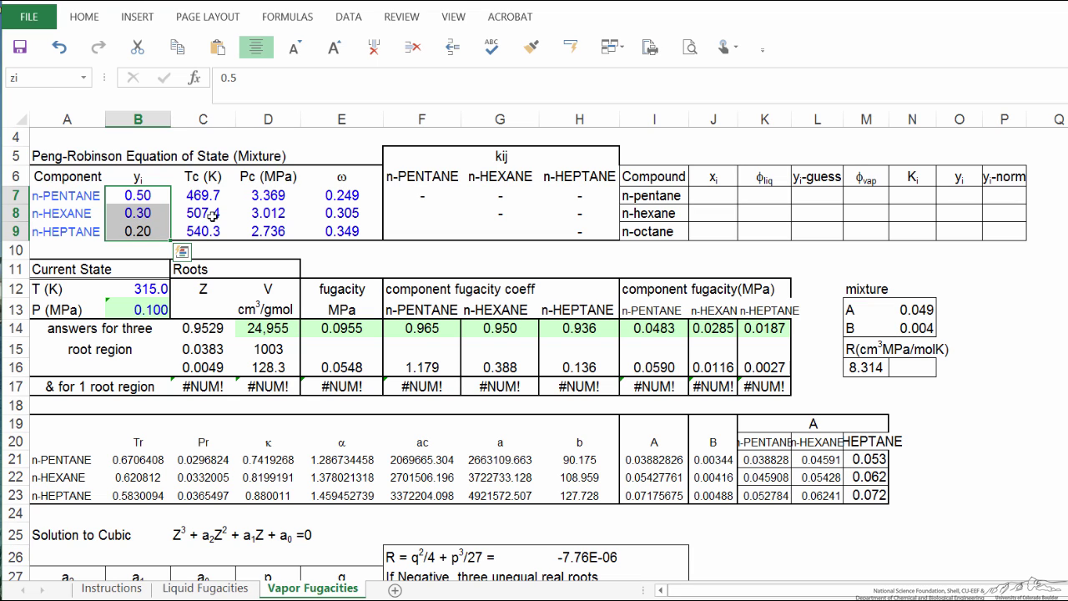
Step: Examine the vapor fugacity coefficient, Ki and yi columns of the compound table and the vapor-phase component coefficients in F14:H14
left_click(871, 175)
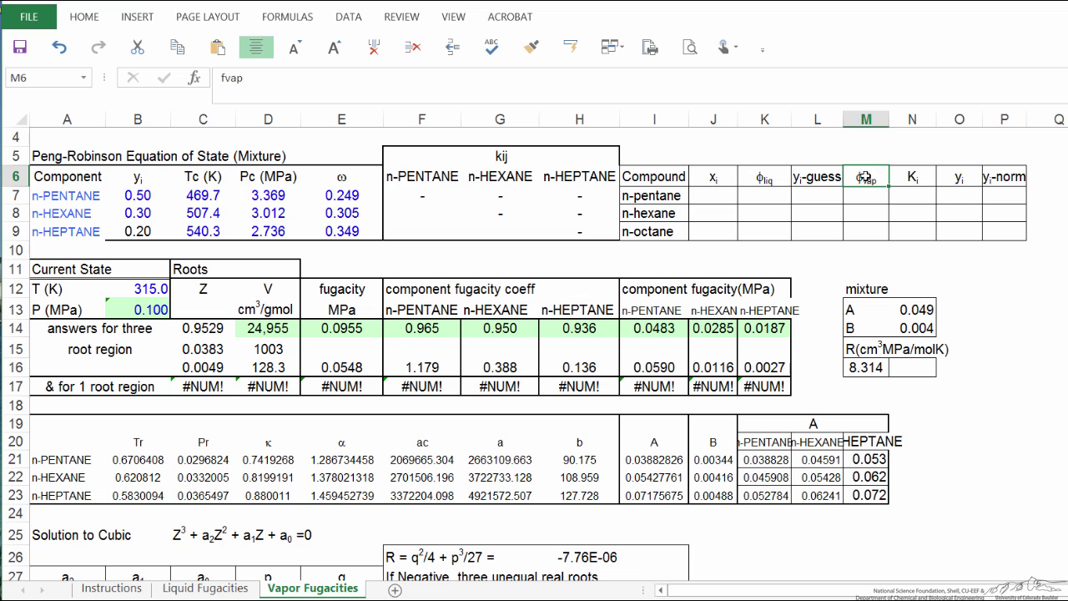
left_click_drag(396, 332, 607, 331)
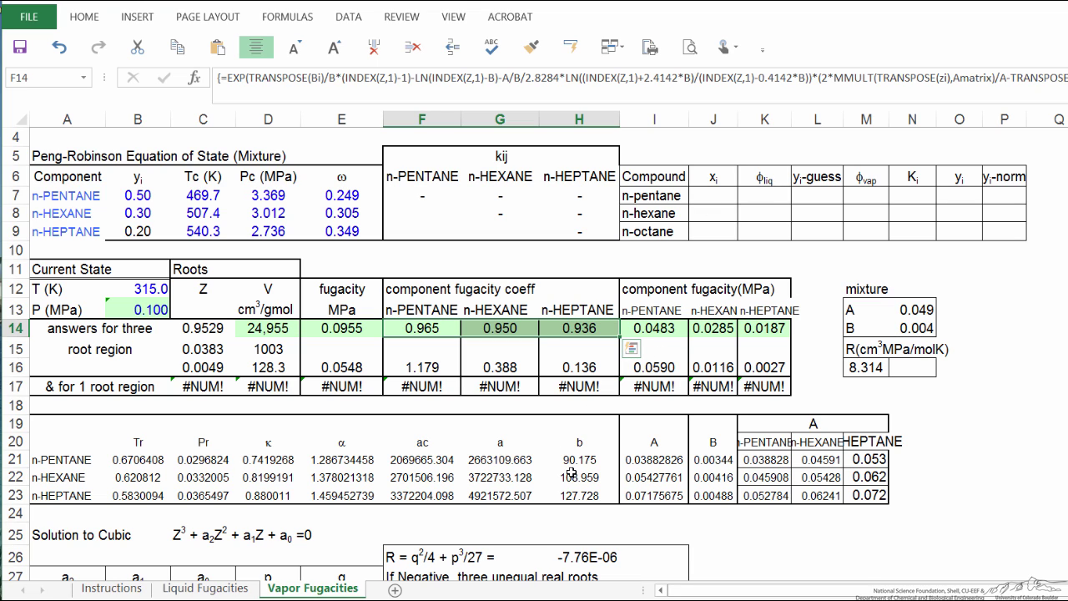
left_click(921, 184)
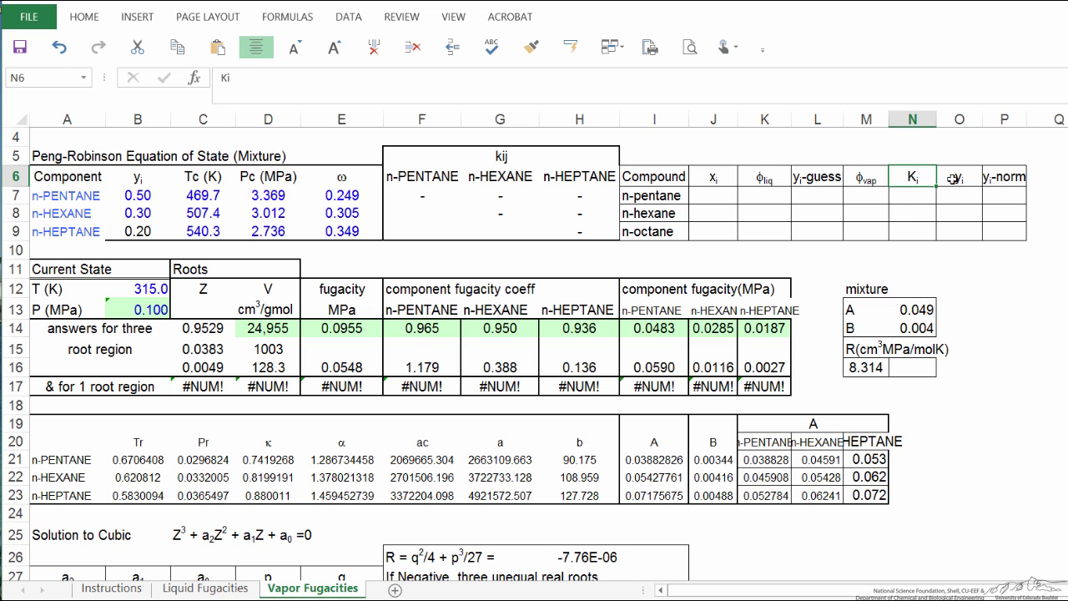
left_click(952, 179)
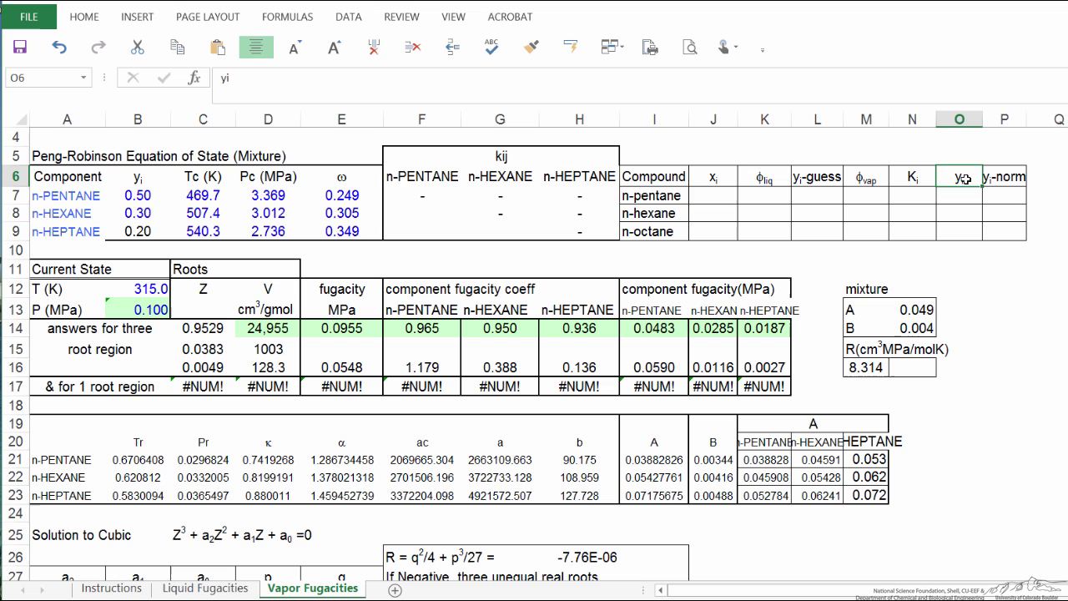
left_click_drag(968, 186, 965, 231)
key("ctrl+z")
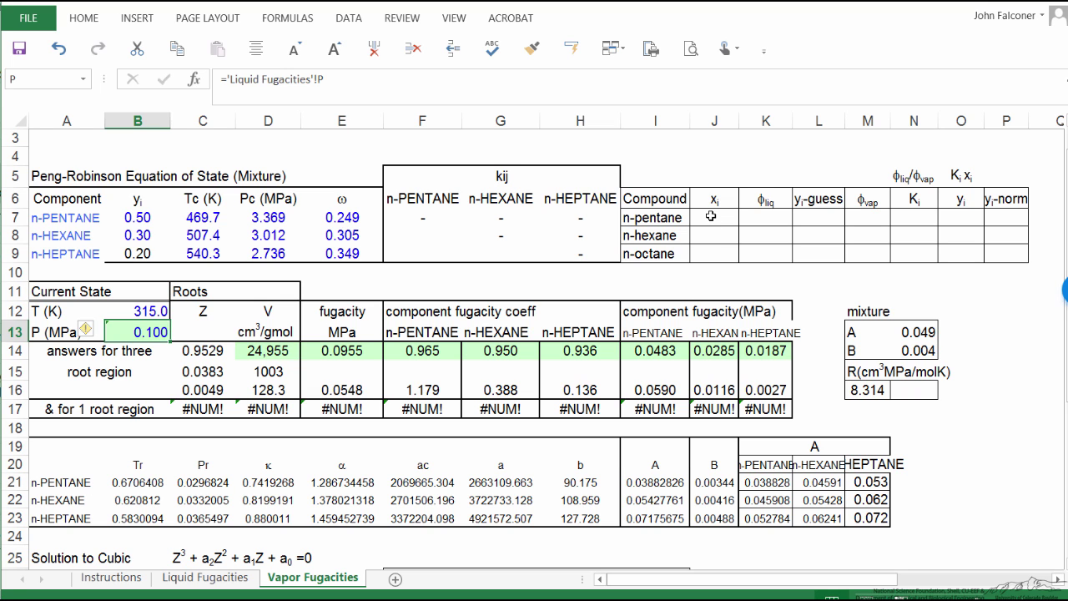
Step: Copy the liquid mole fractions B7:B9 from the Liquid Fugacities sheet into the xi column J7:J9 of the Vapor Fugacities sheet
left_click(702, 219)
left_click(205, 578)
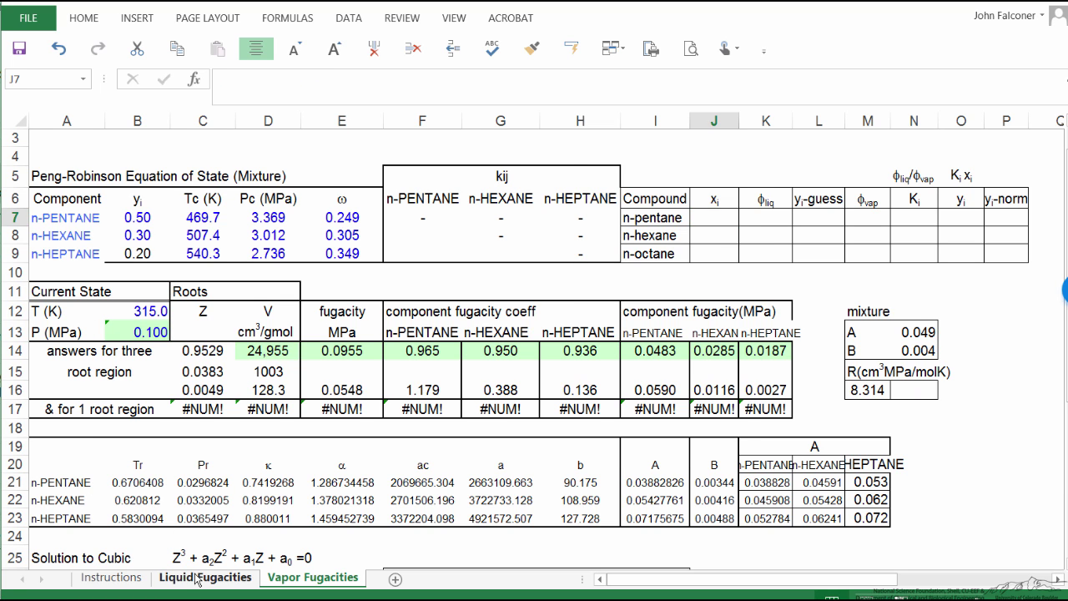
left_click_drag(170, 173, 172, 215)
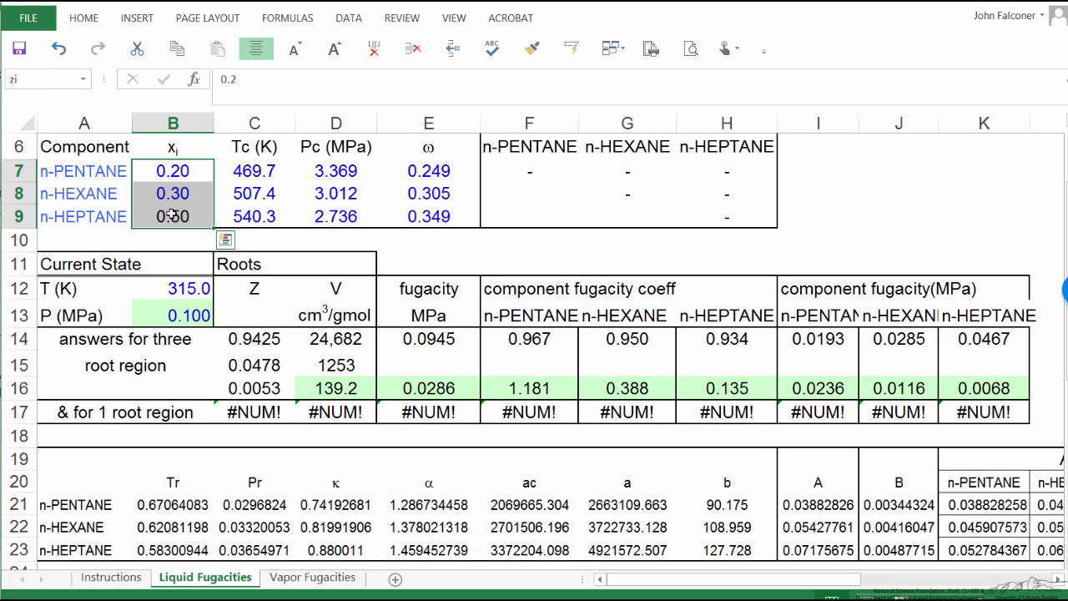
key("ctrl+c")
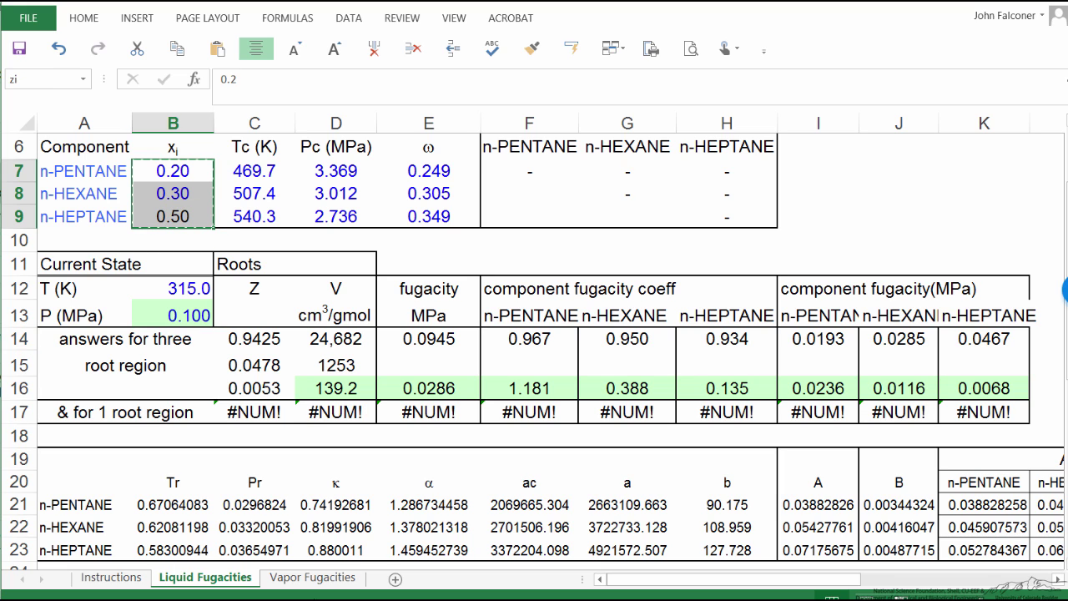
left_click(335, 582)
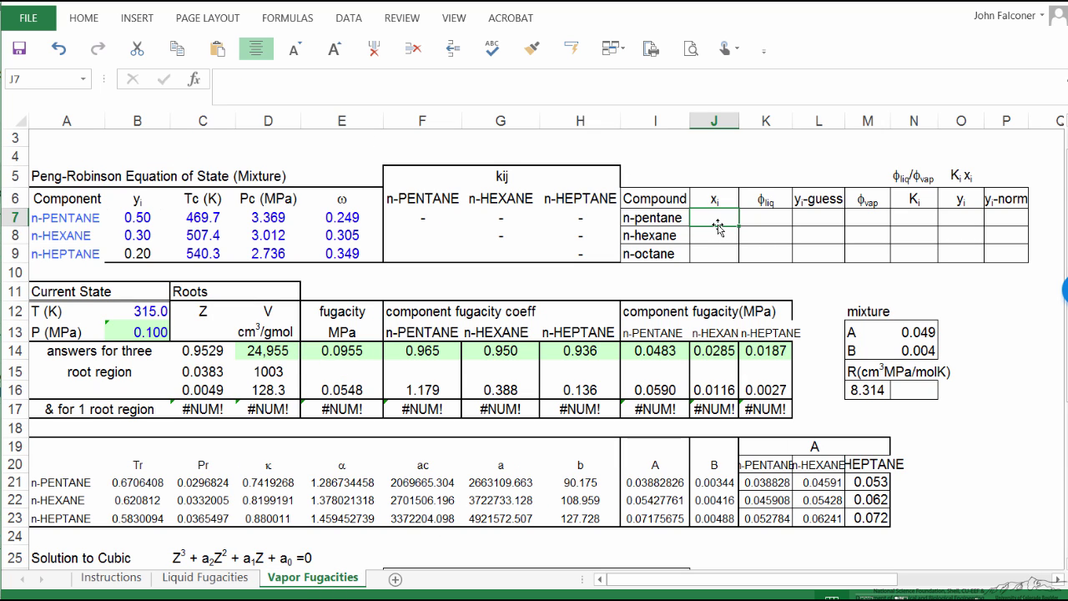
key("ctrl+v")
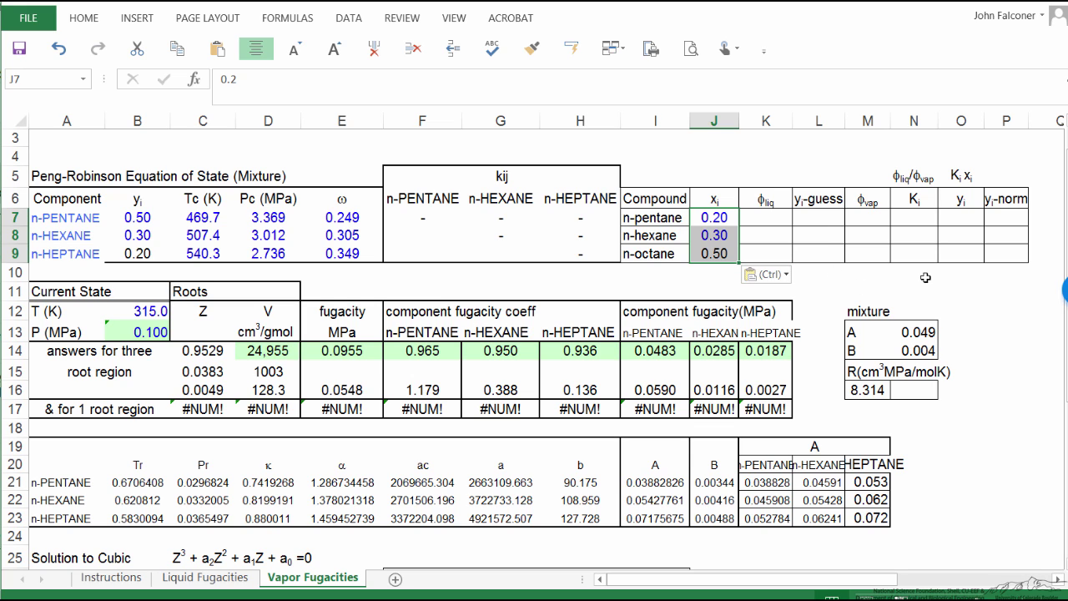
Step: Link the liquid fugacity coefficients in K7:K9 to the Liquid Fugacities sheet's row 16 coefficients, starting with F16 for n-pentane
left_click(766, 217)
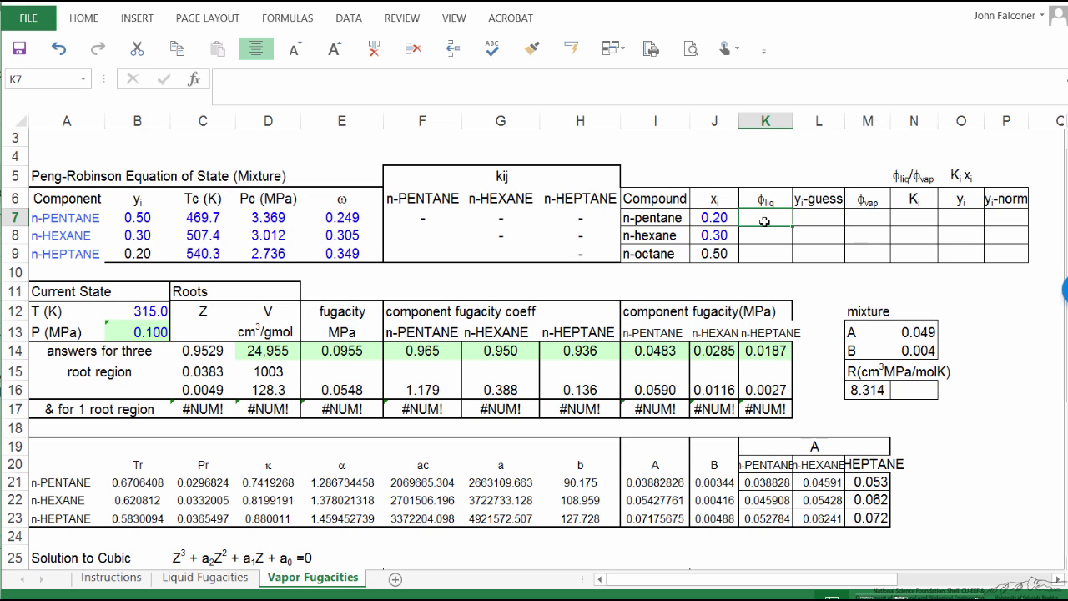
type("=")
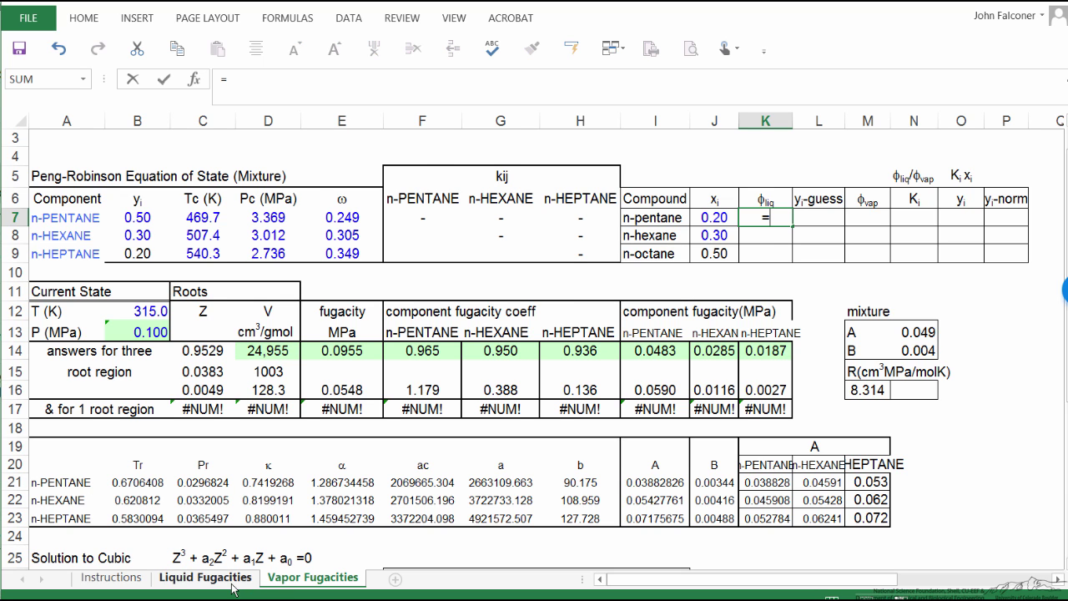
left_click(205, 577)
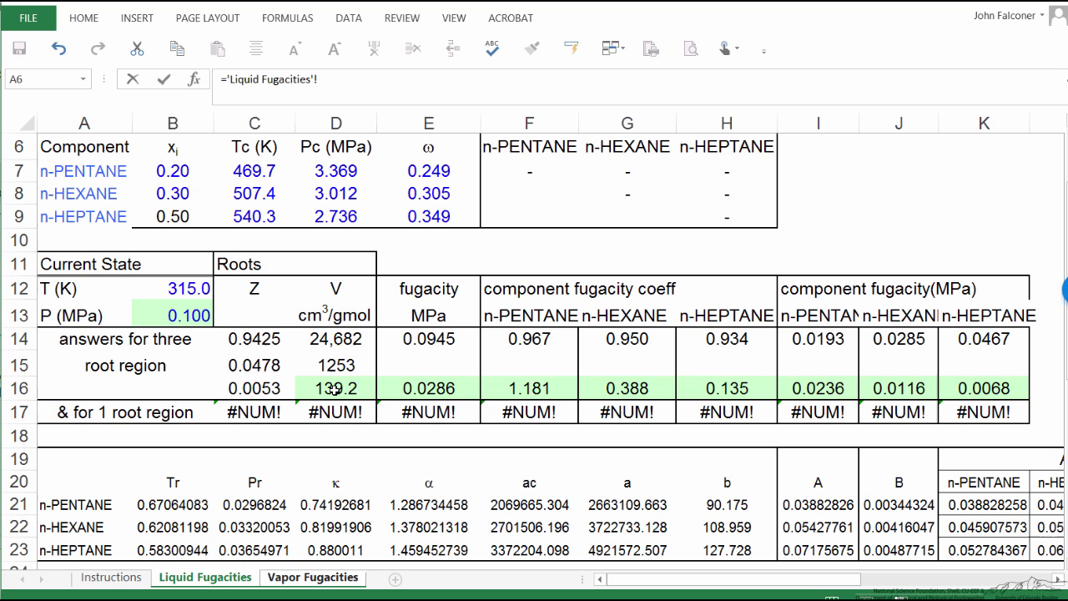
left_click(549, 394)
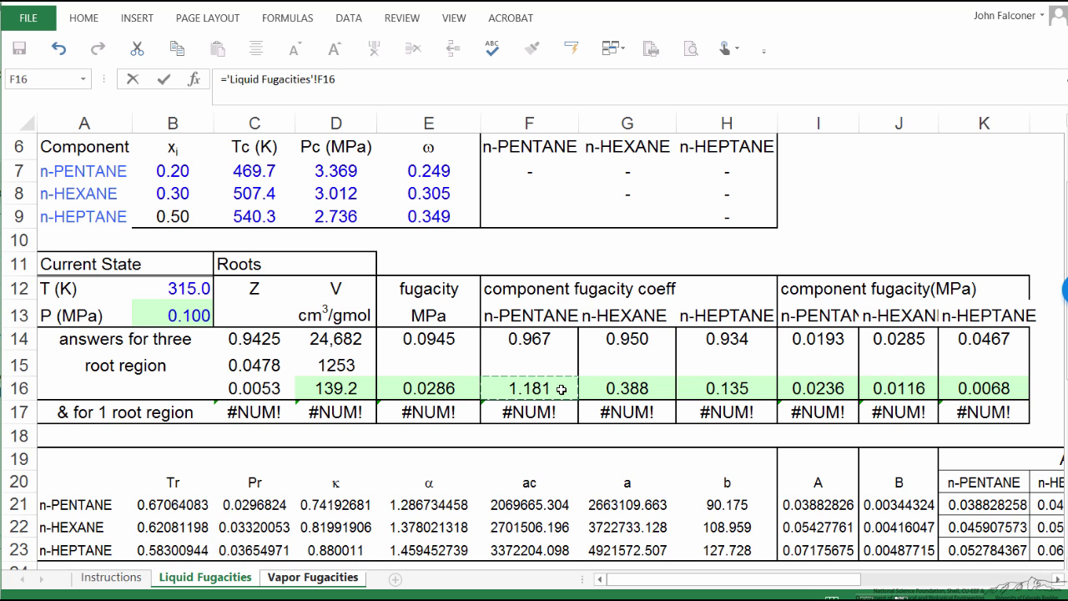
key("Return")
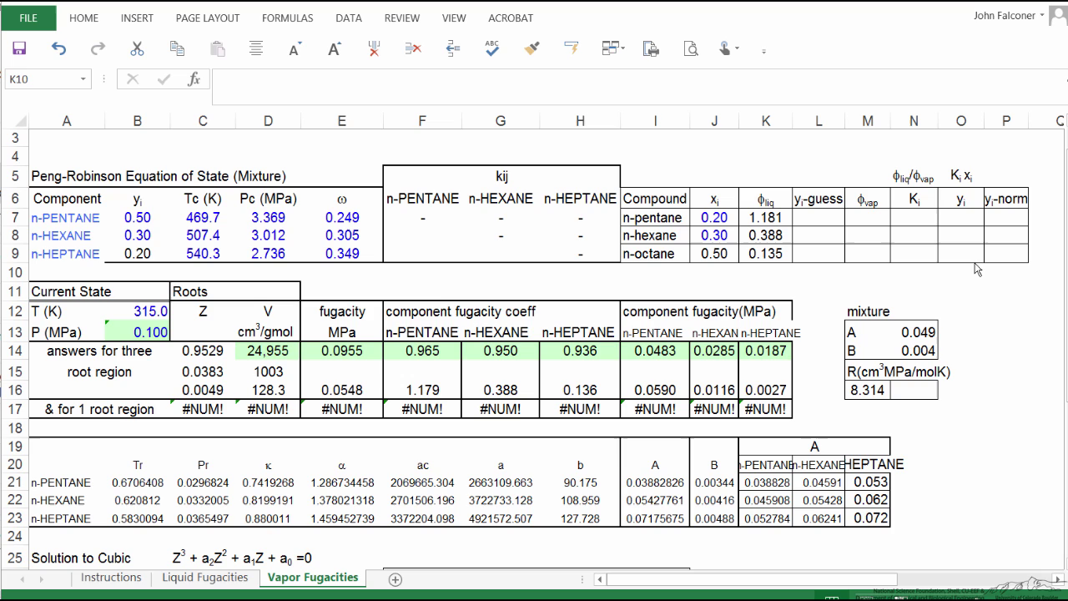
Step: Link the yi-guess cells L7:L9 to the vapor mole fractions, starting with =B7 for n-pentane
left_click(823, 222)
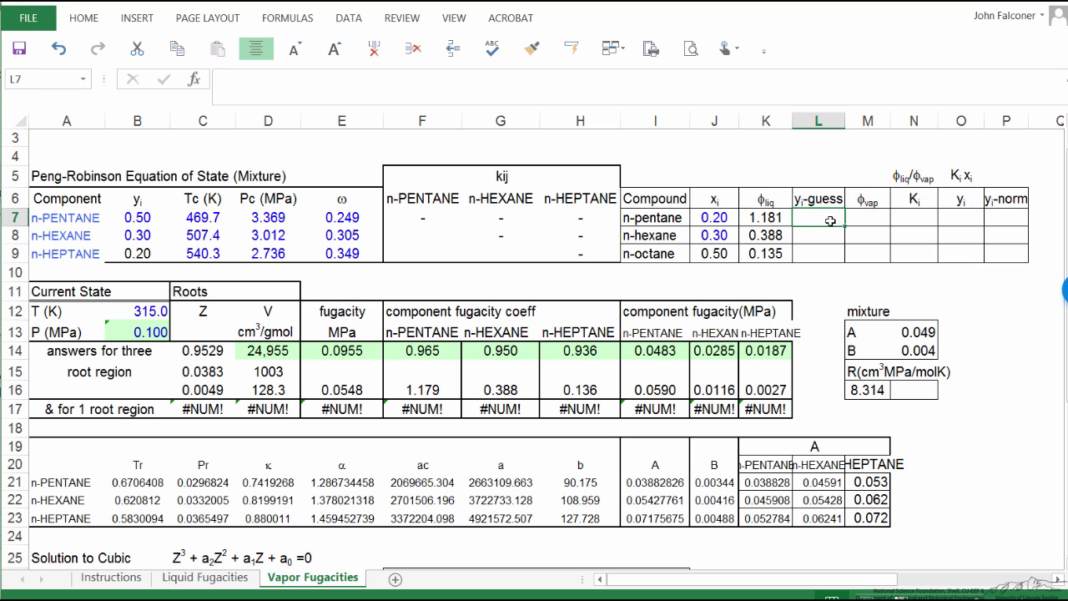
type("=")
left_click(144, 219)
key("Return")
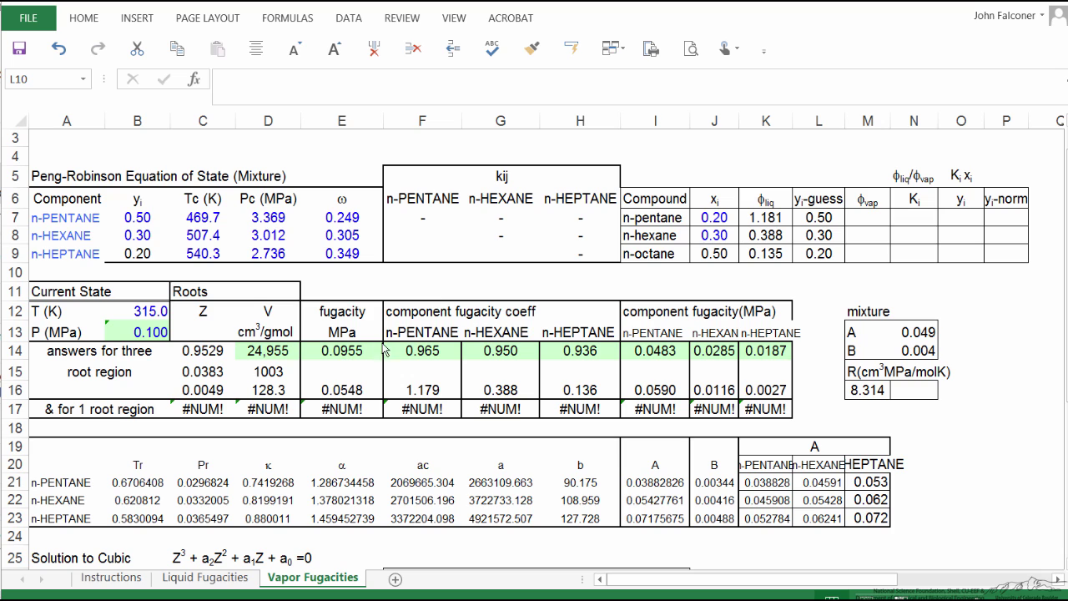
Step: Link the vapor fugacity coefficient cells M7:M9 to the row 14 component coefficients, starting with =F14 for n-pentane
left_click(868, 217)
type("=")
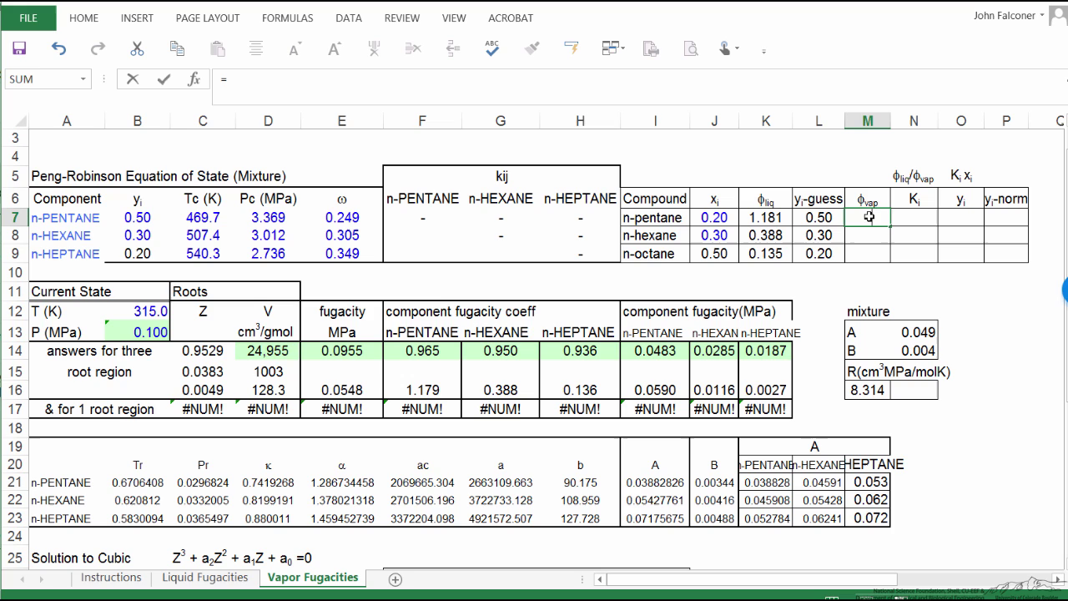
left_click(419, 354)
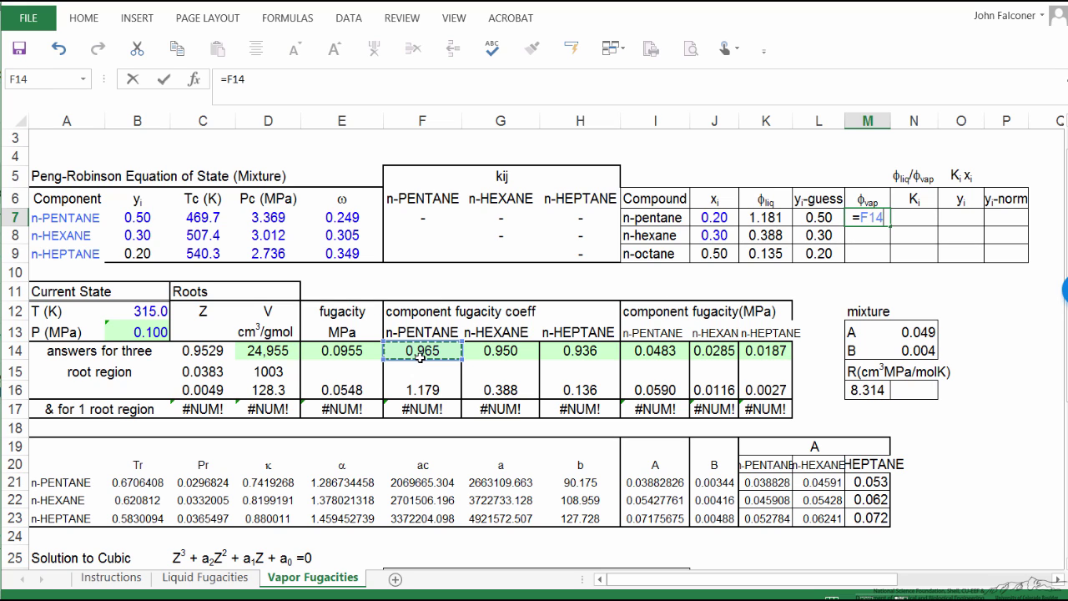
key("Return")
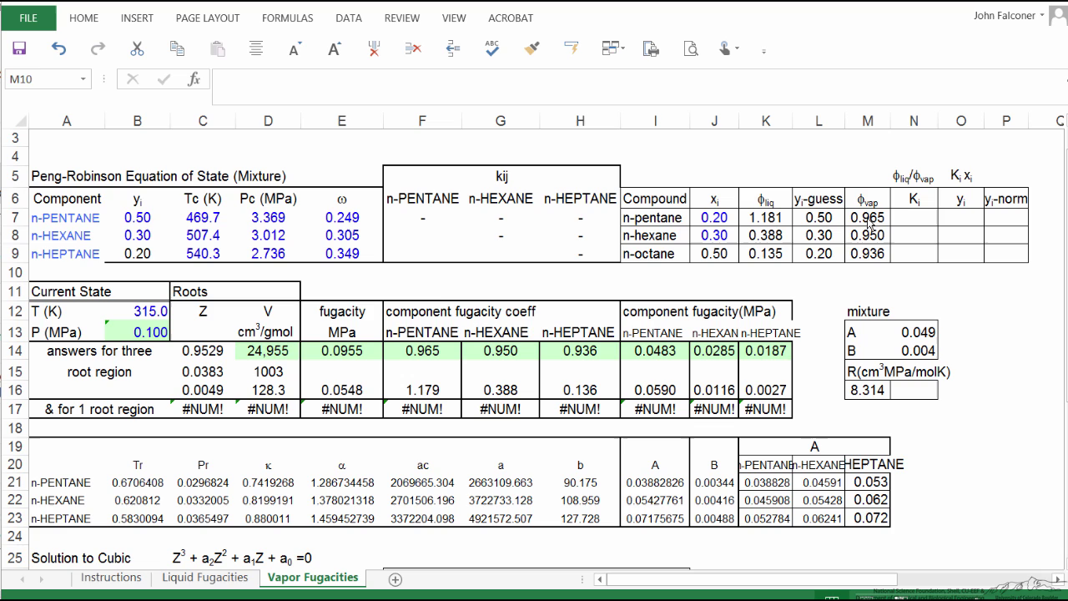
Step: Calculate Ki as liquid over vapor fugacity coefficient with =K7/M7 in N7 and fill the formula down to N9
left_click(914, 217)
type("=")
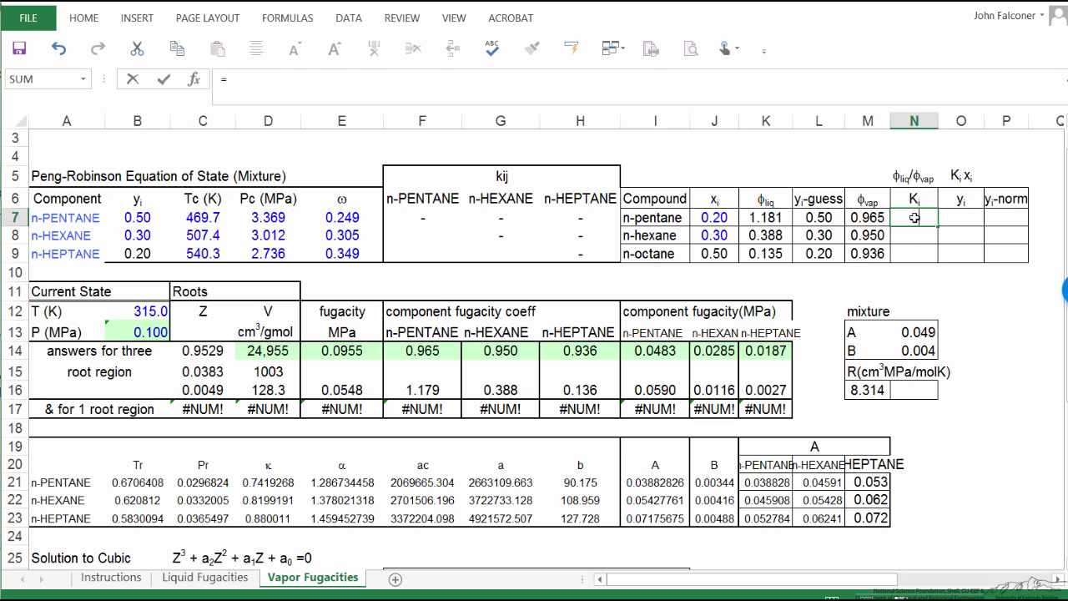
left_click(766, 217)
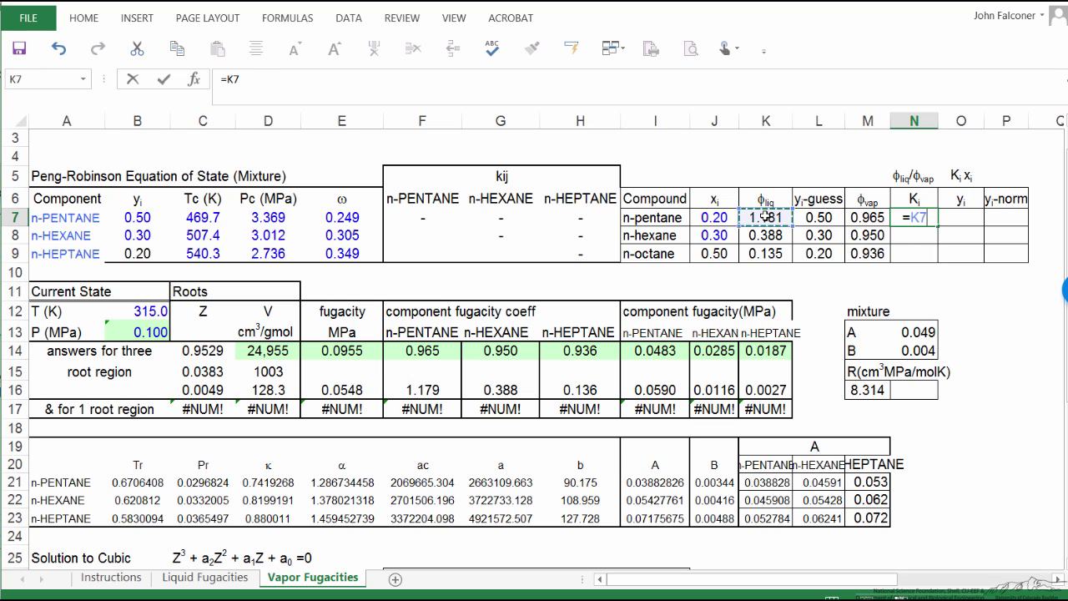
type("/")
left_click(857, 215)
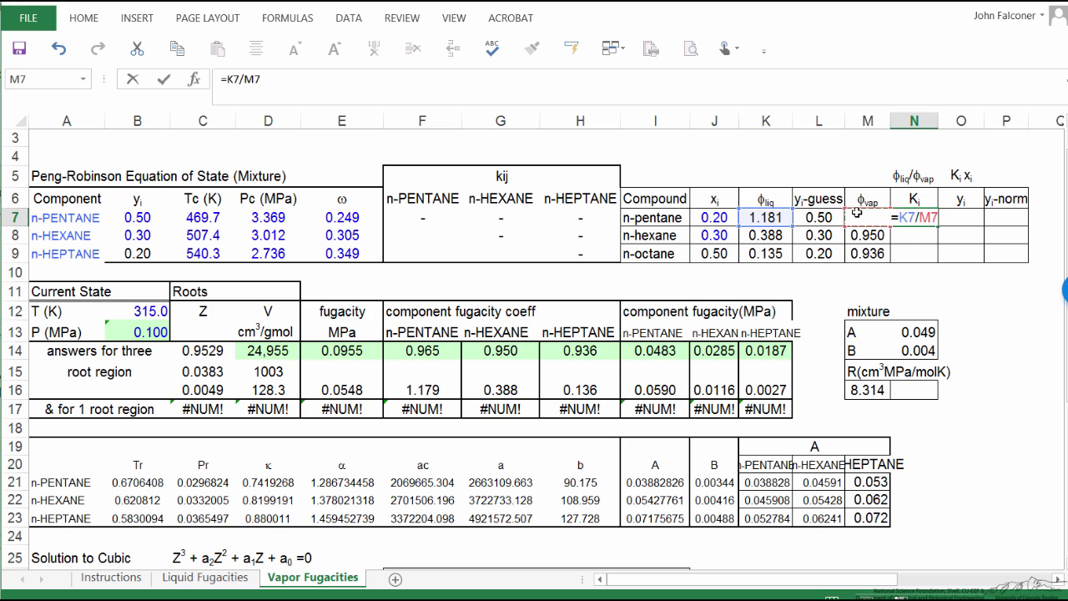
key("Return")
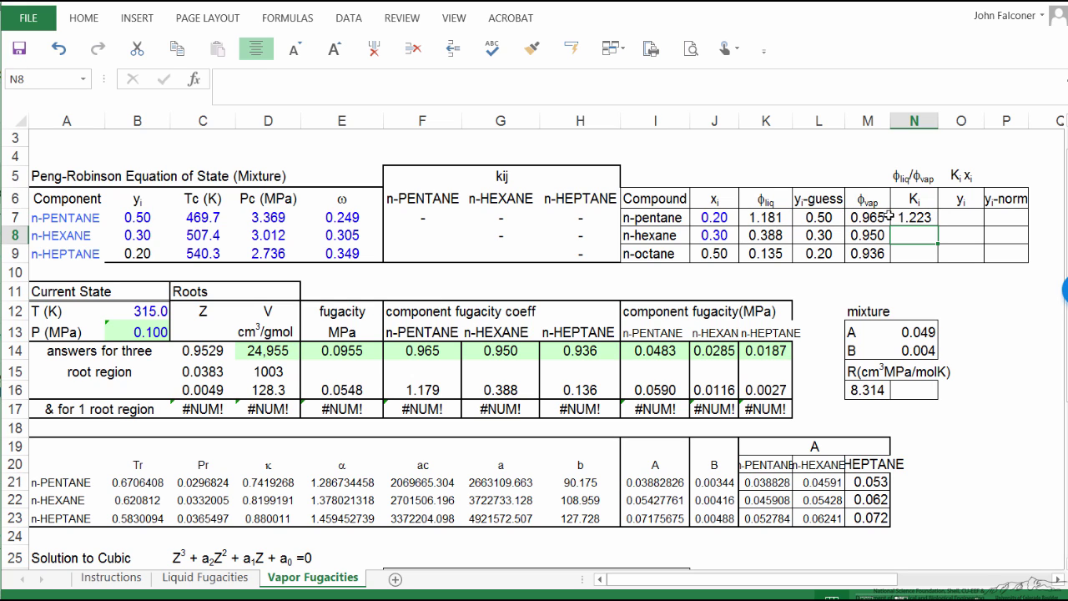
left_click(931, 216)
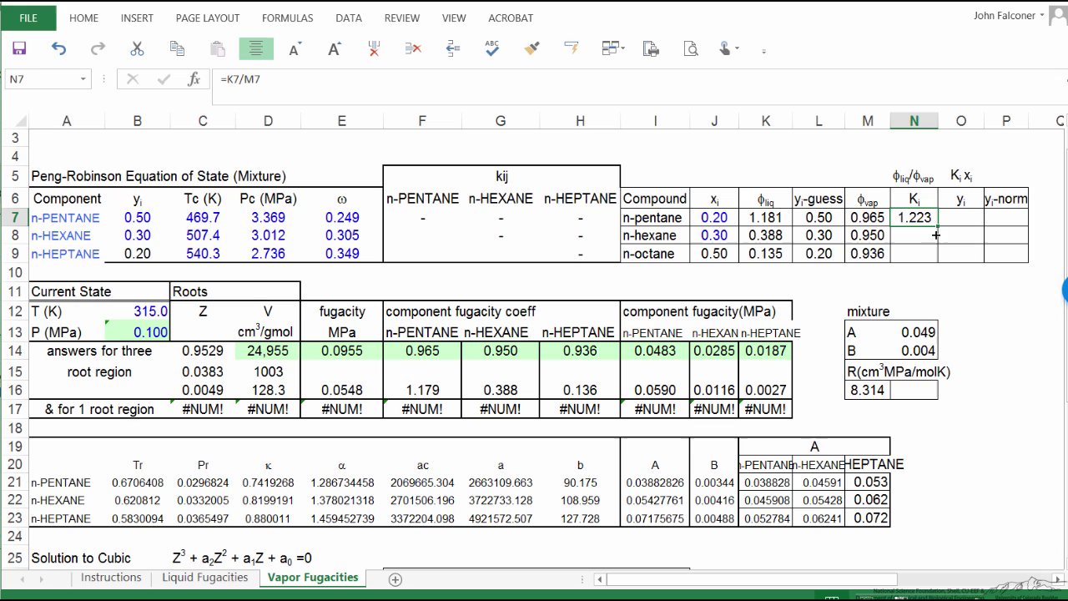
left_click_drag(936, 236, 935, 255)
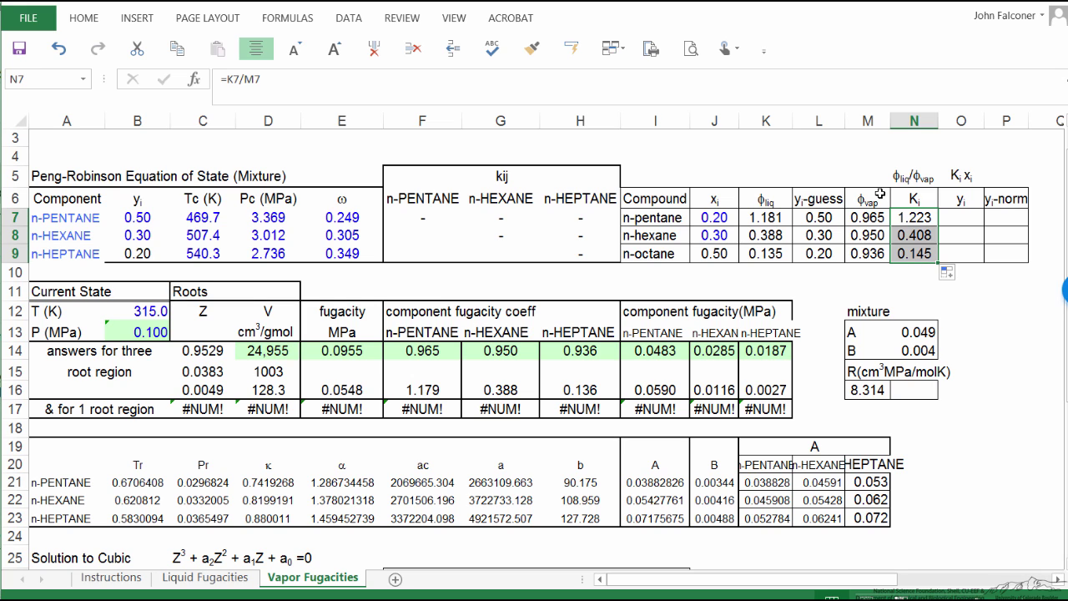
Step: Calculate yi as Ki times xi with =N7*J7 in O7 and fill the formula down to O9
left_click(964, 217)
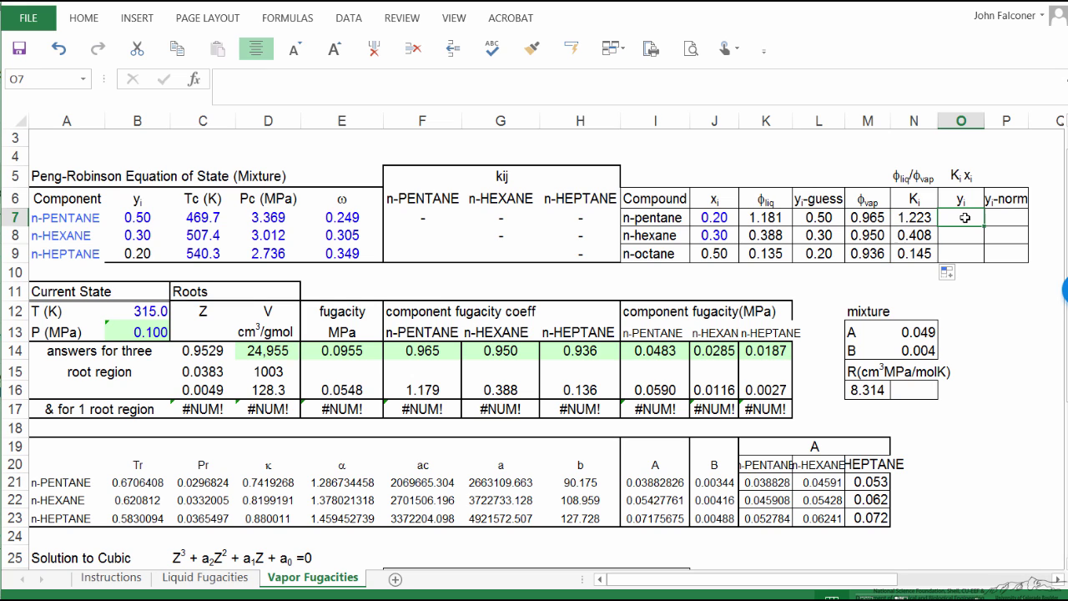
type("=")
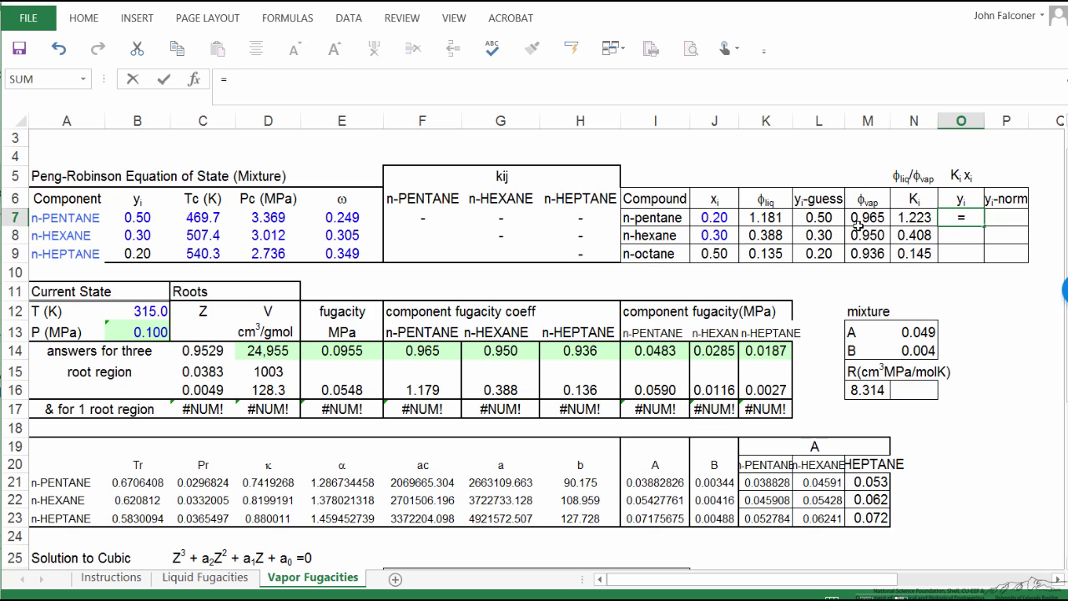
left_click(903, 214)
type("*")
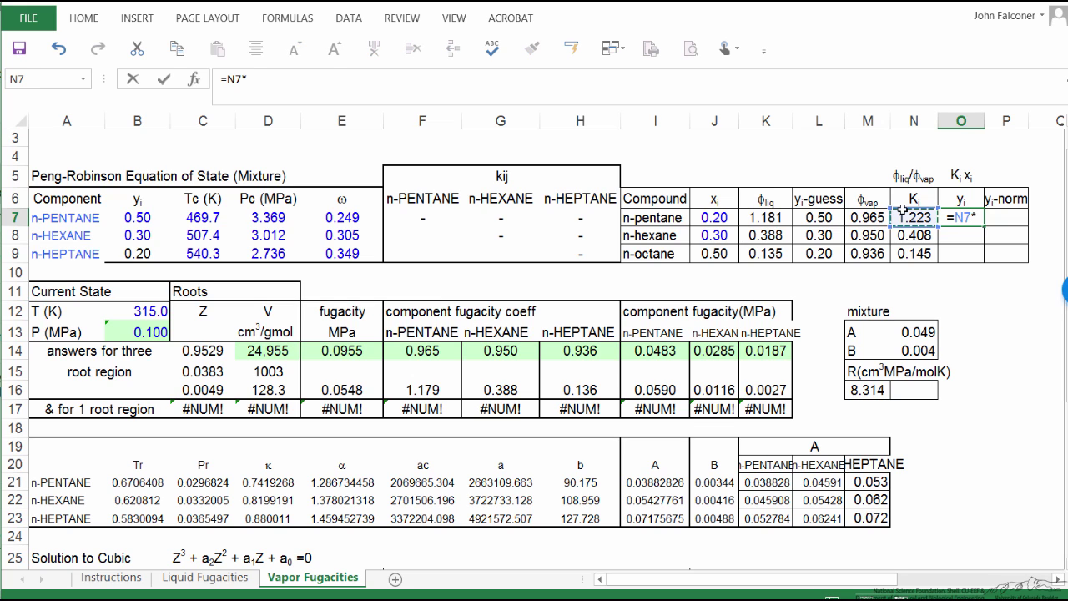
left_click(722, 216)
key("Return")
left_click(959, 219)
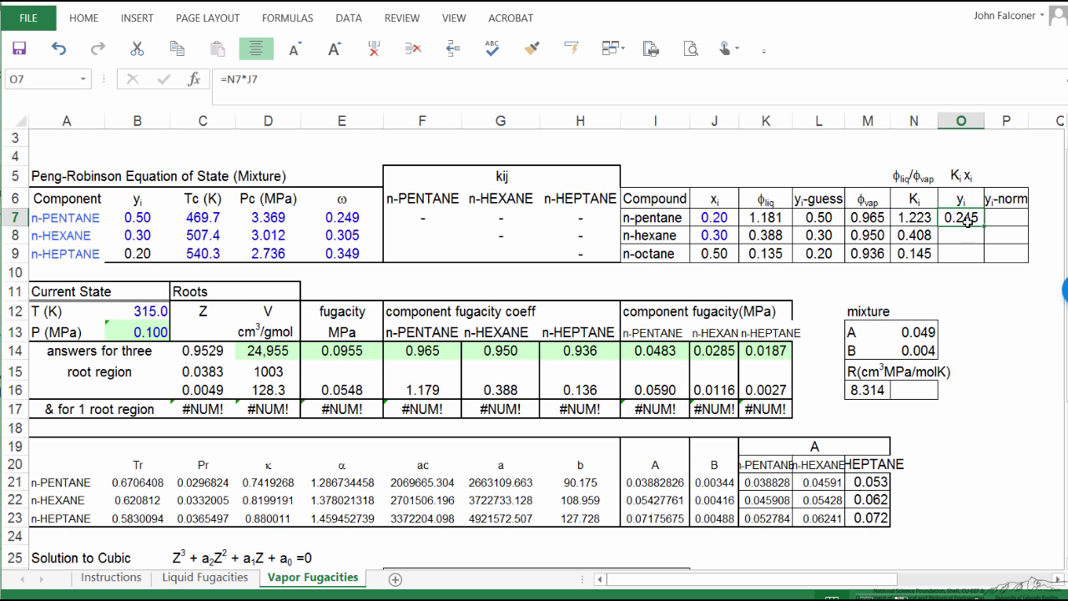
left_click_drag(983, 230, 970, 256)
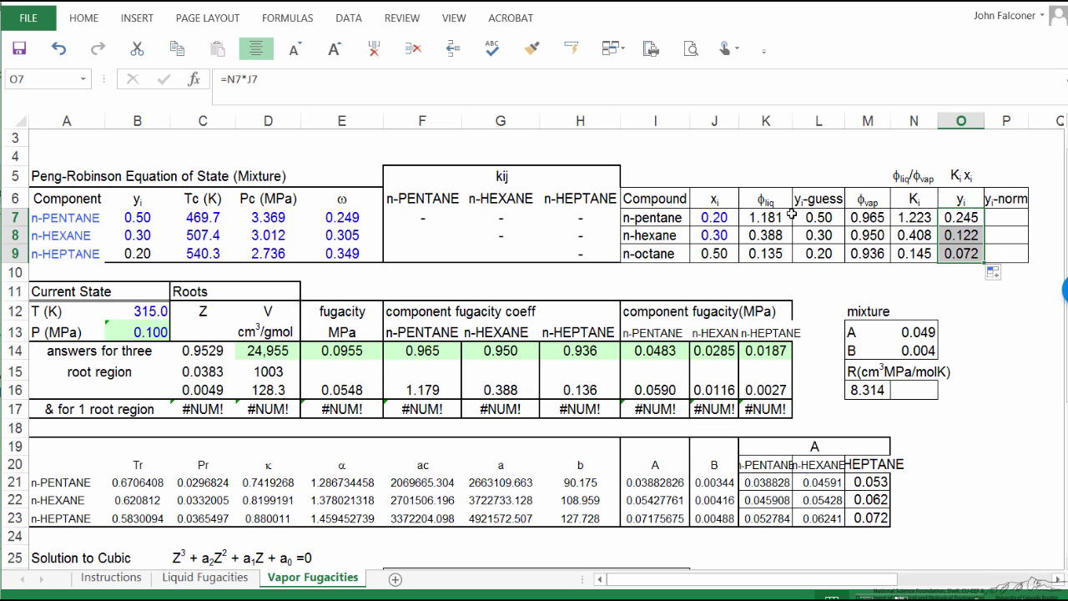
Step: Total the yi values below the yi column by entering =SUM(O7:O9) in O10
left_click(821, 215)
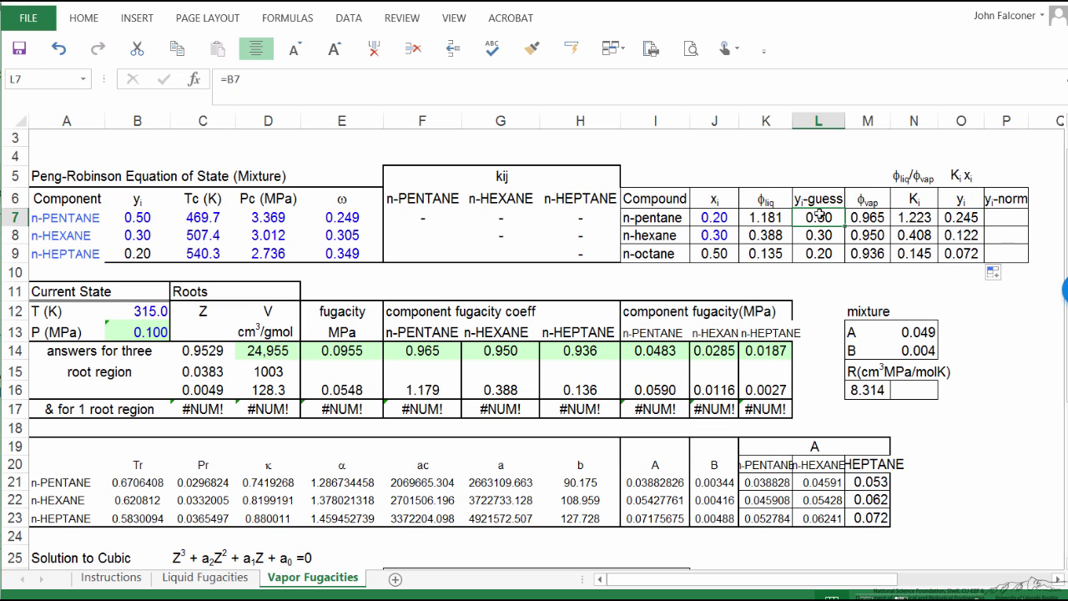
left_click(959, 274)
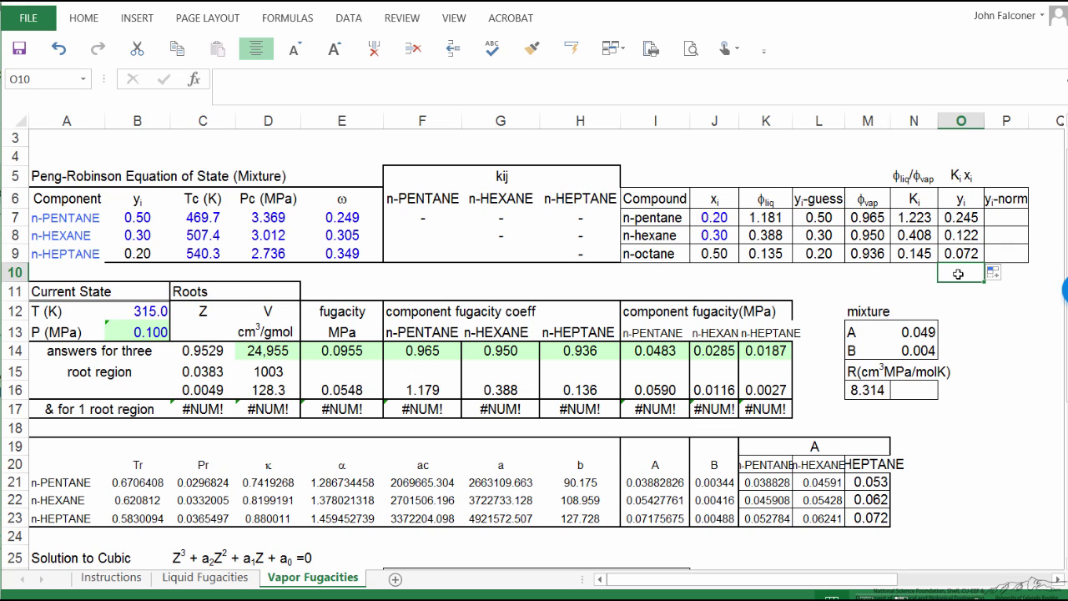
type("=")
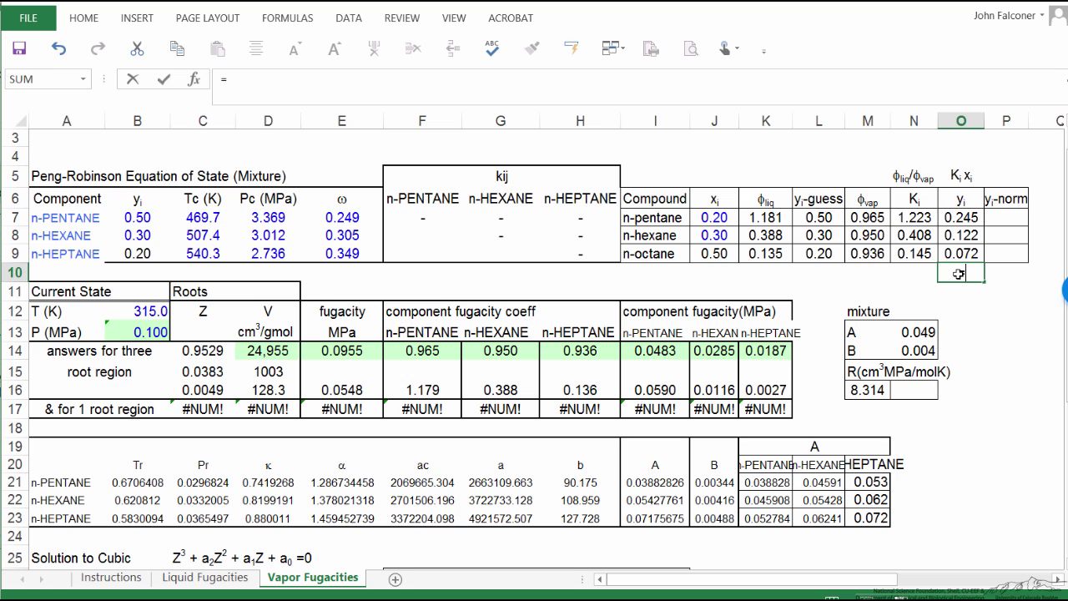
type("SUM(")
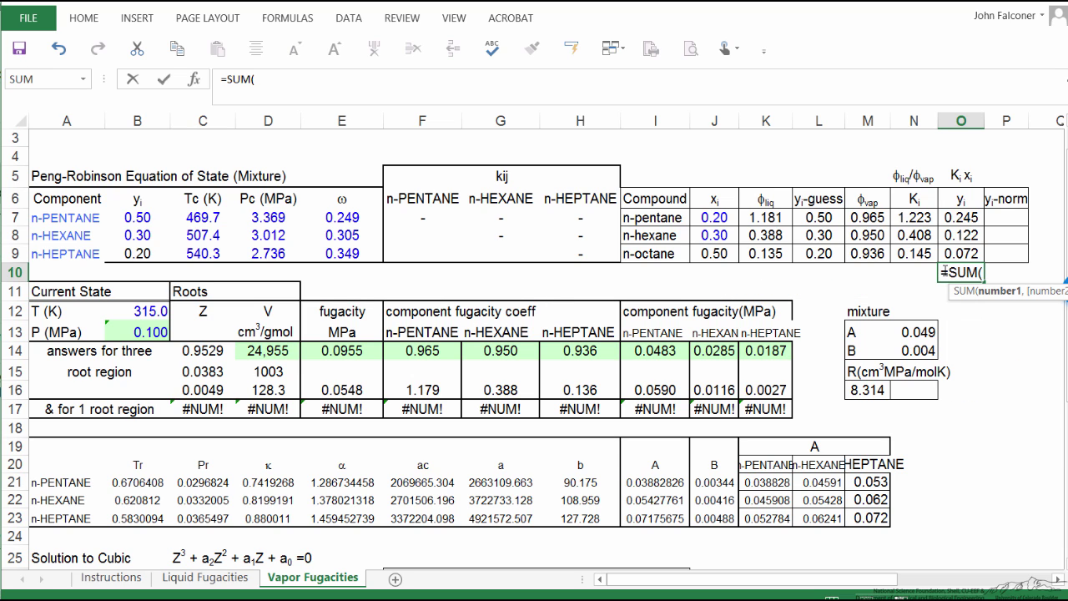
left_click_drag(972, 217, 966, 253)
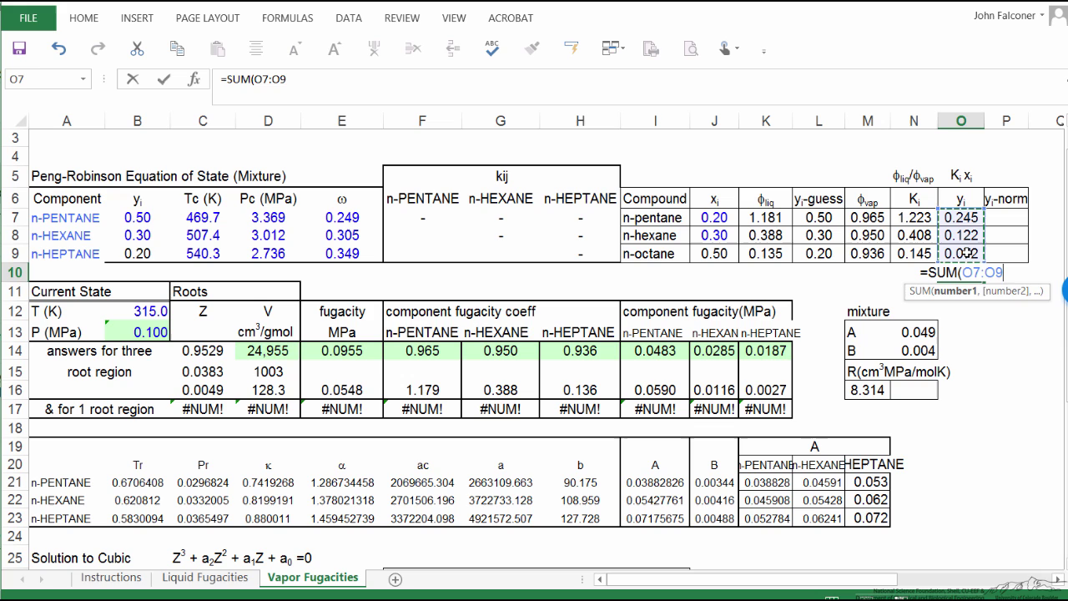
key("Return")
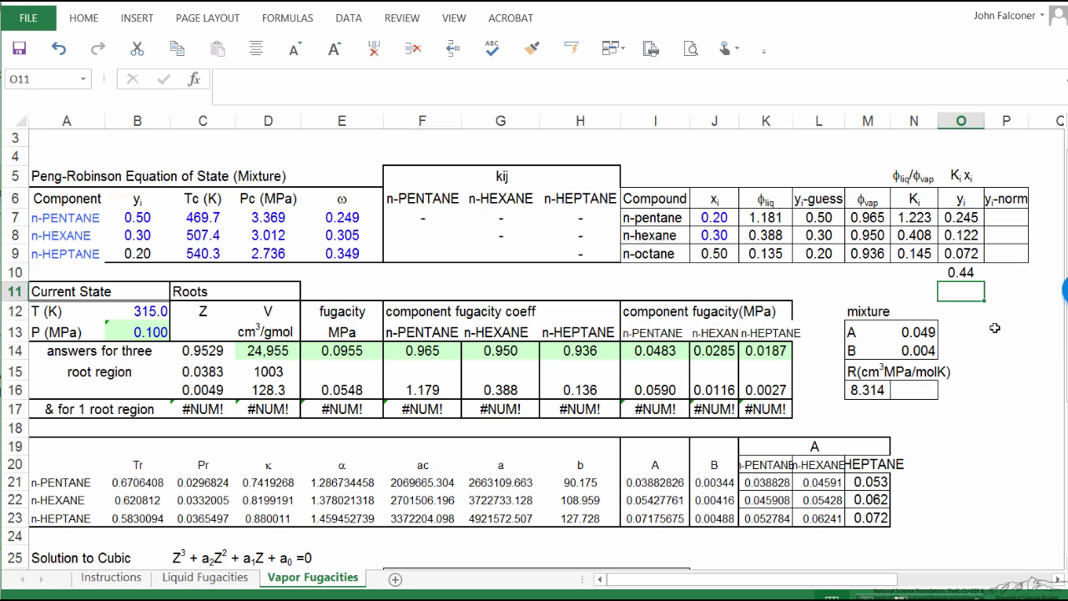
Step: Normalize n-pentane's yi by entering =O7/O10 in the yi-norm cell P7
left_click(1016, 215)
type("=")
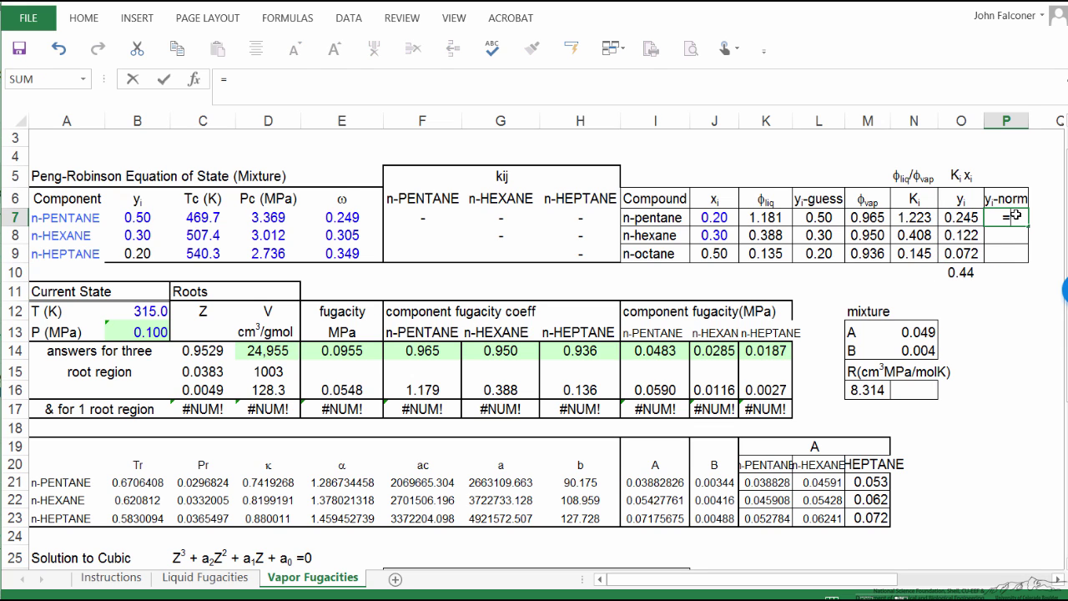
left_click(967, 218)
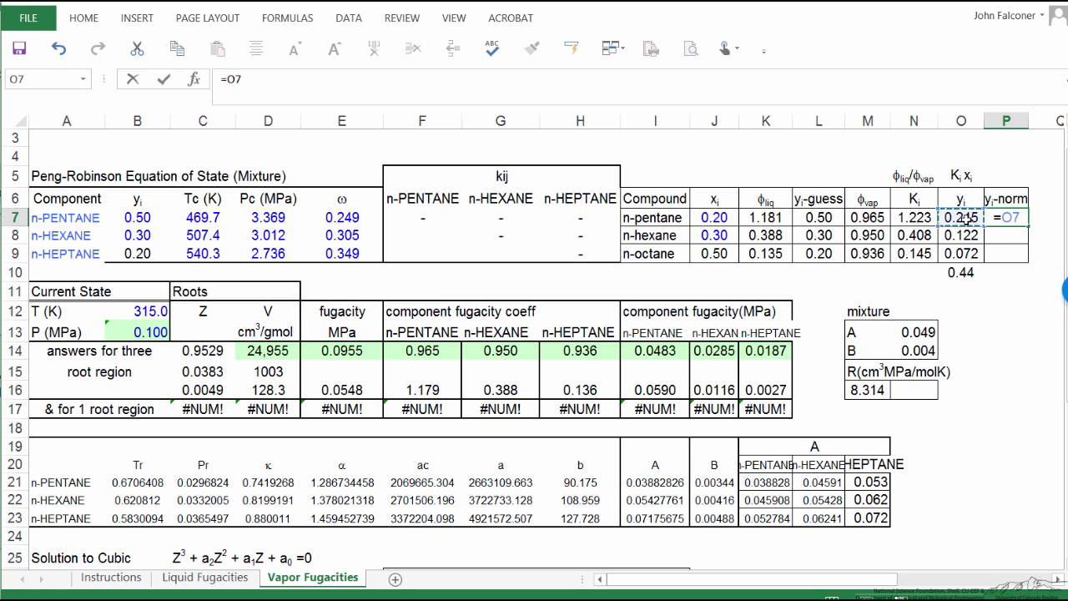
type("/")
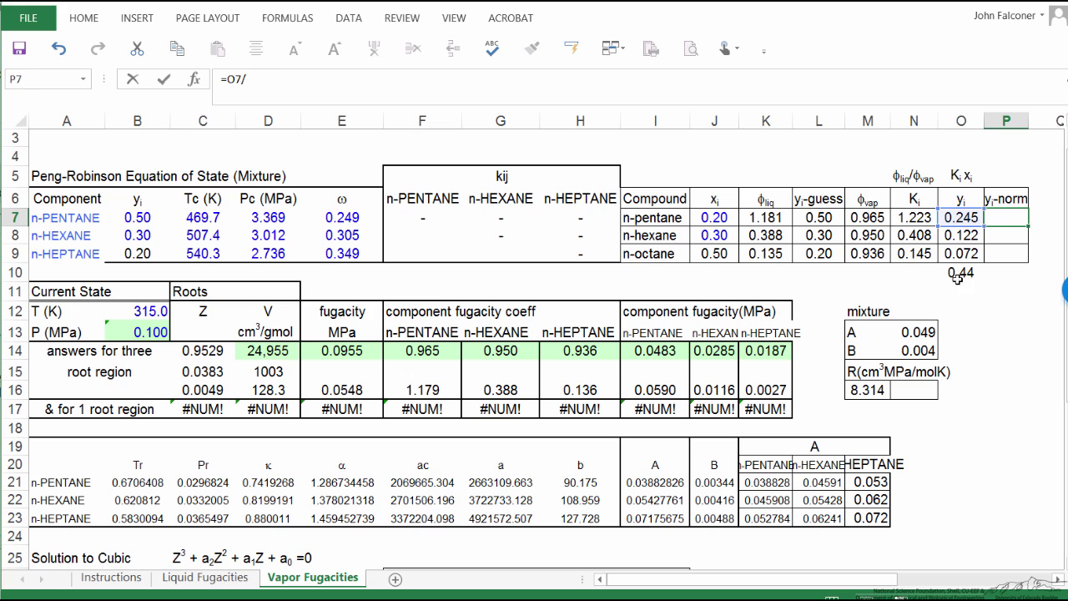
left_click(957, 279)
key("Return")
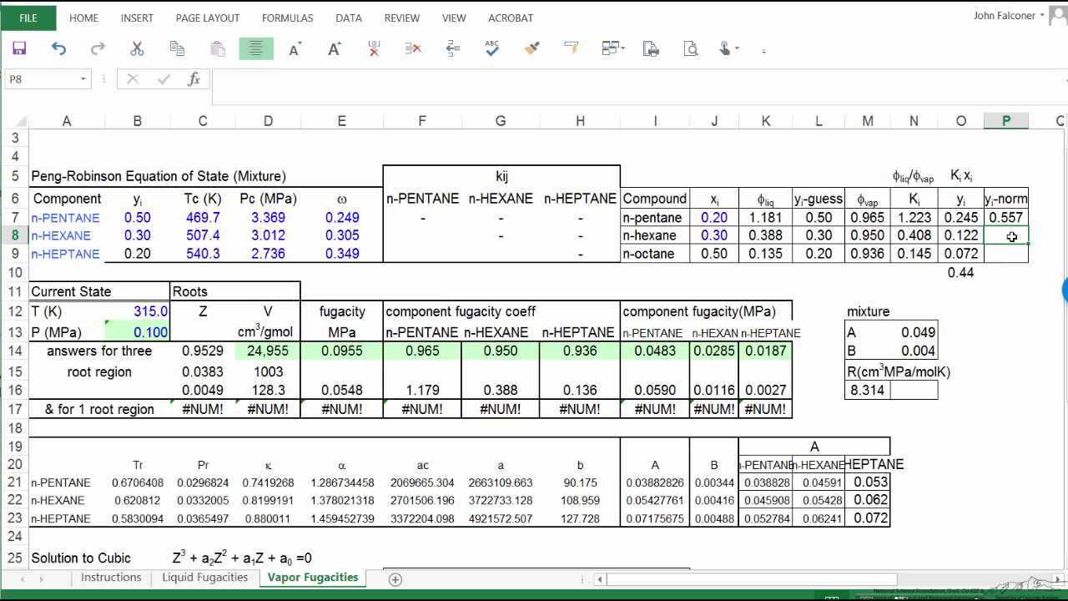
Step: Normalize the two remaining yi values by entering =O8/O10 in P8 and =O9/O10 in P9
type("=")
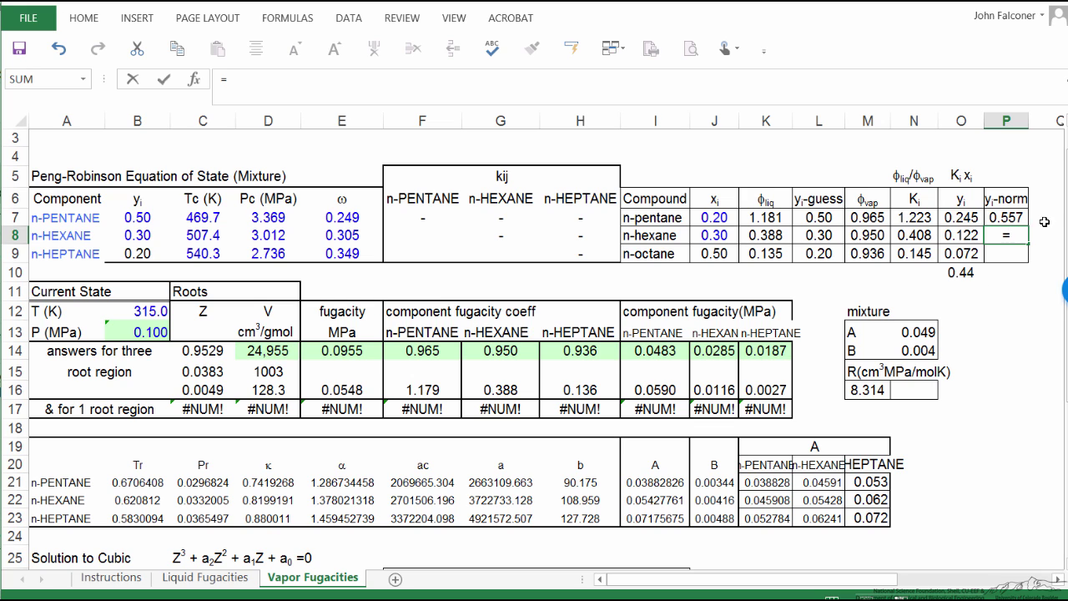
left_click(960, 235)
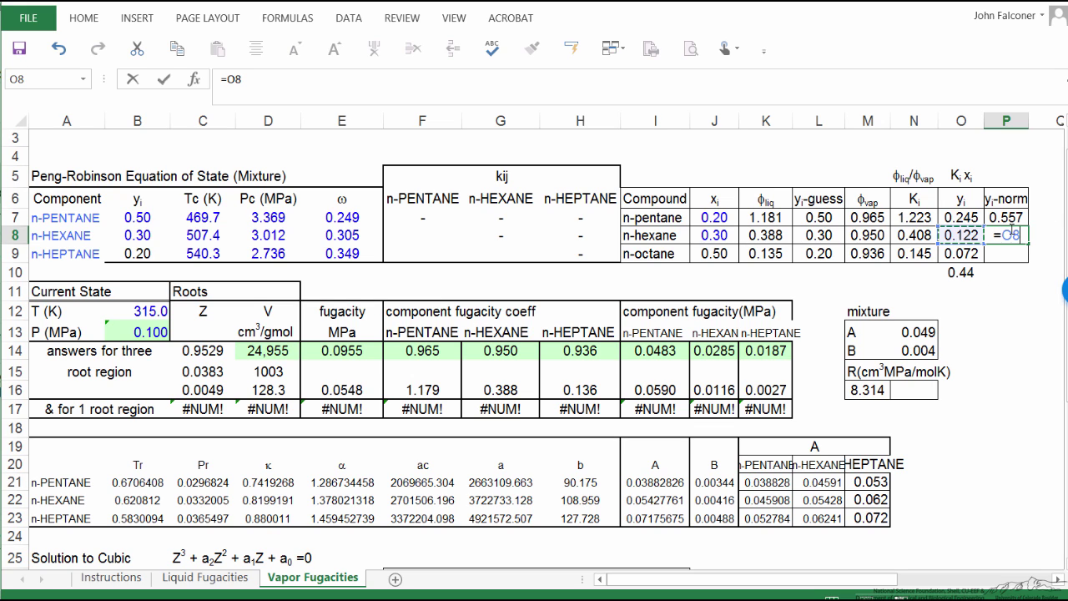
type("/")
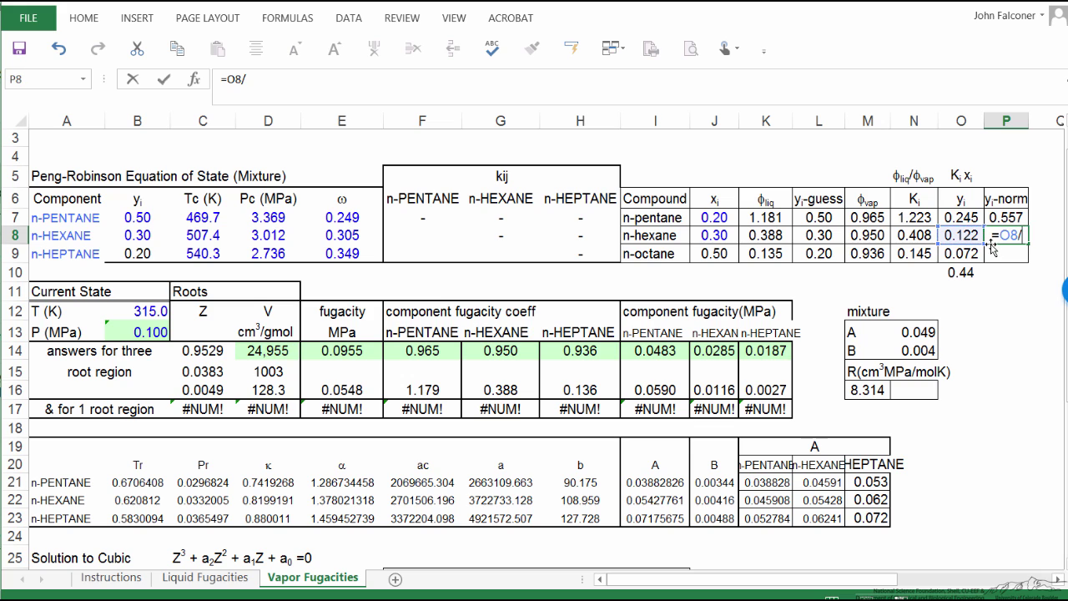
left_click(962, 272)
key("Return")
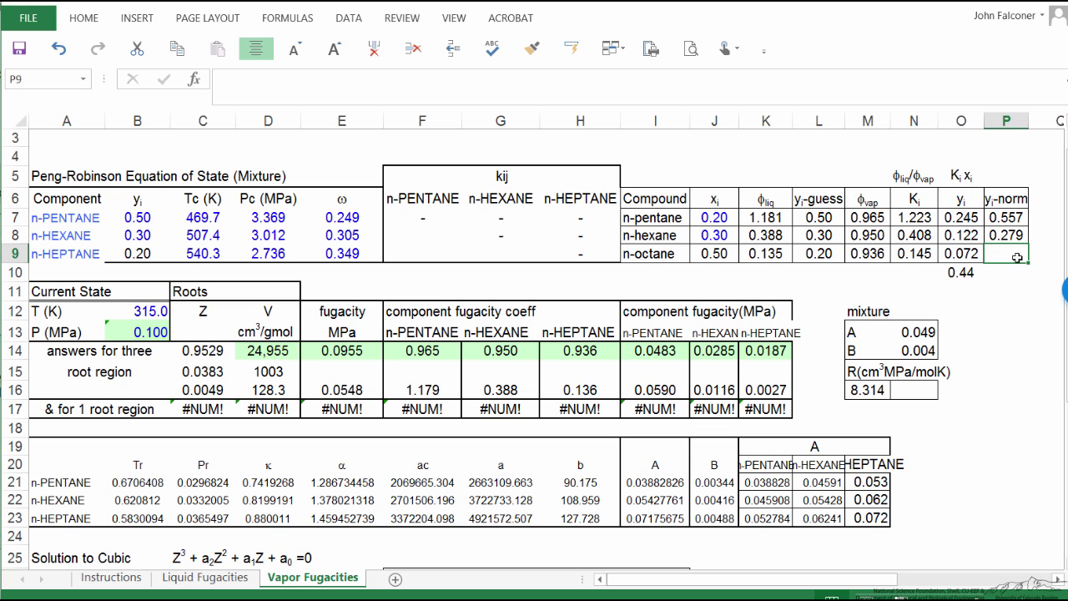
type("=O9/O10")
key("Return")
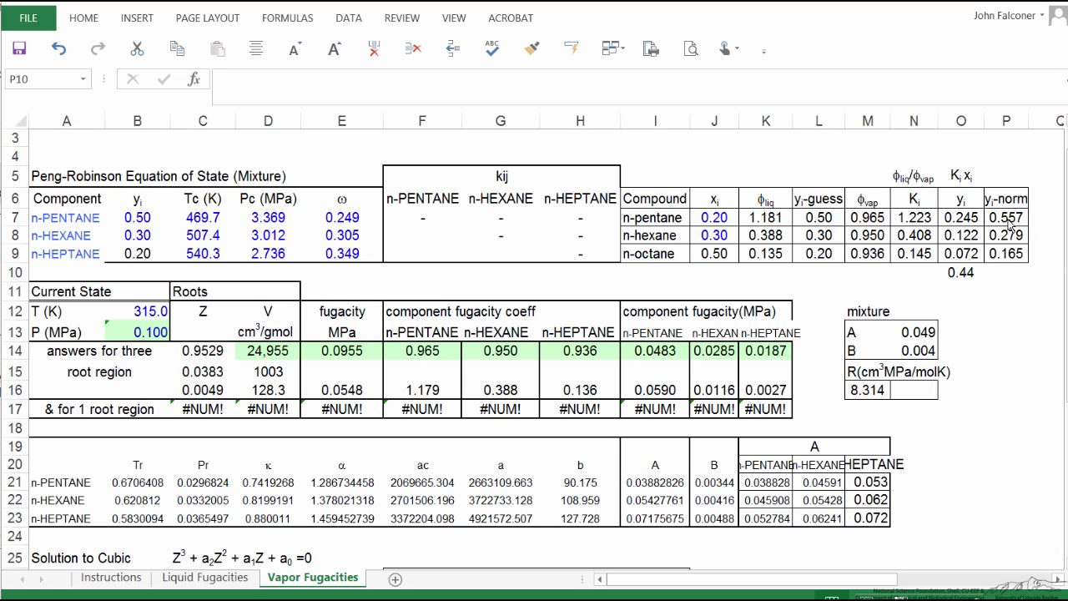
Step: Copy the yi-norm results P7:P9 into the vapor mole fractions B7:B9 as values only, displayed with three decimals
left_click_drag(1008, 219, 1015, 255)
key("ctrl+c")
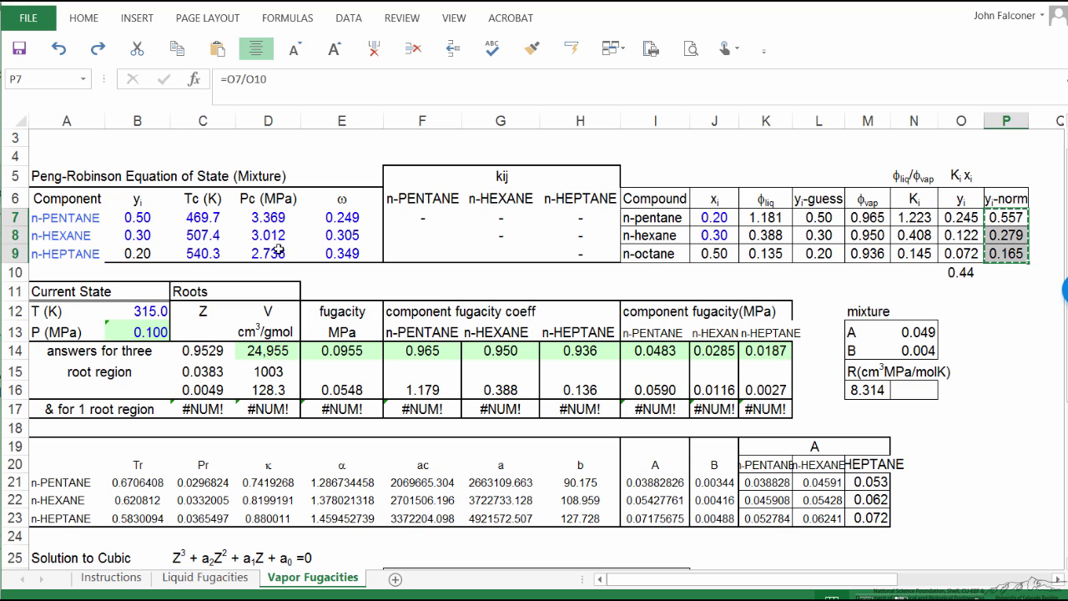
left_click(139, 216)
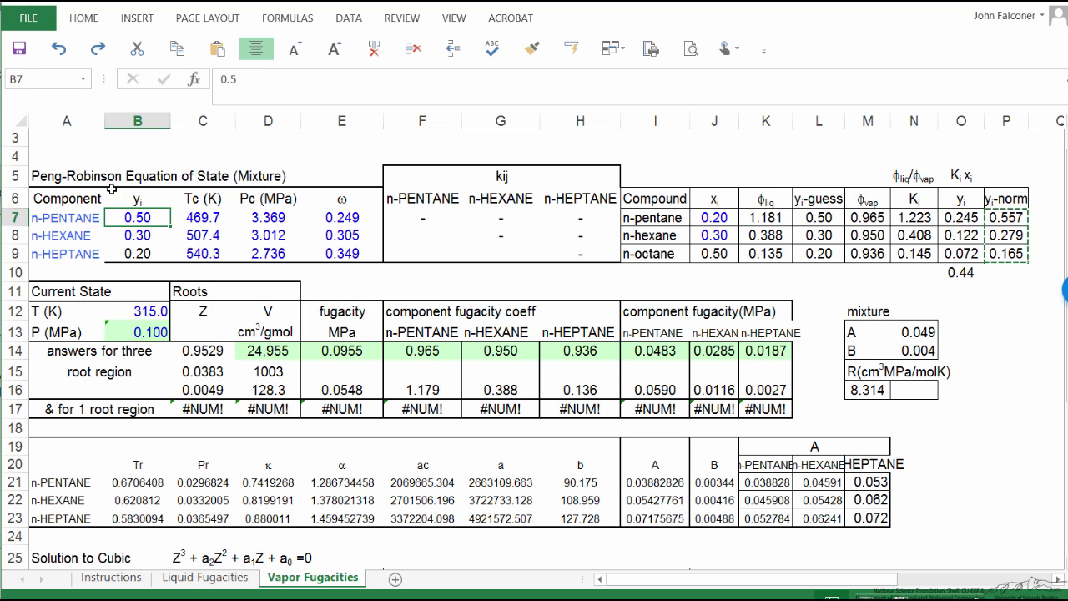
left_click(84, 17)
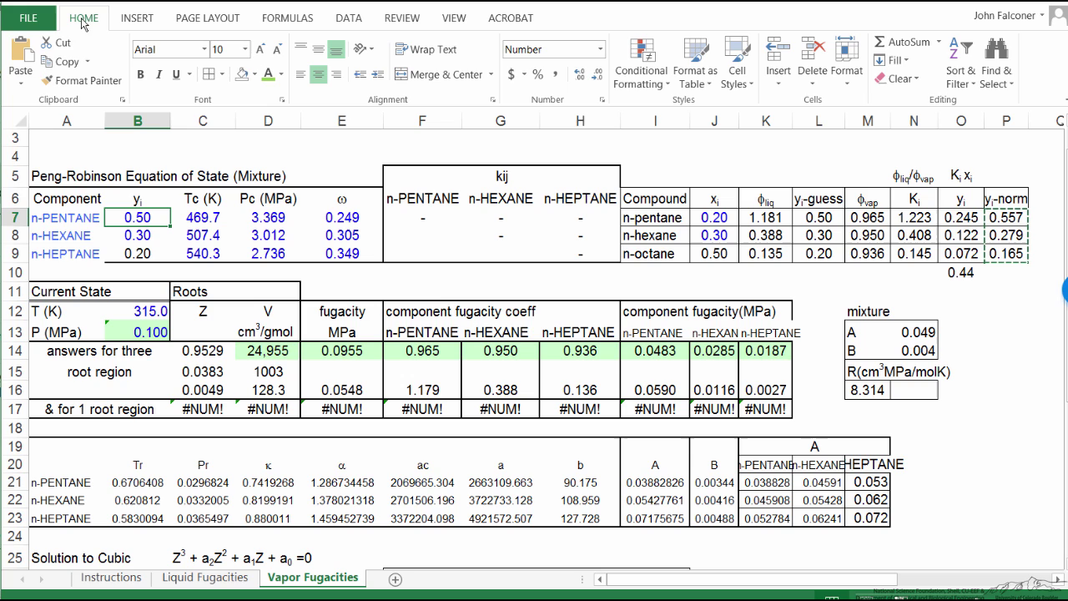
left_click(30, 88)
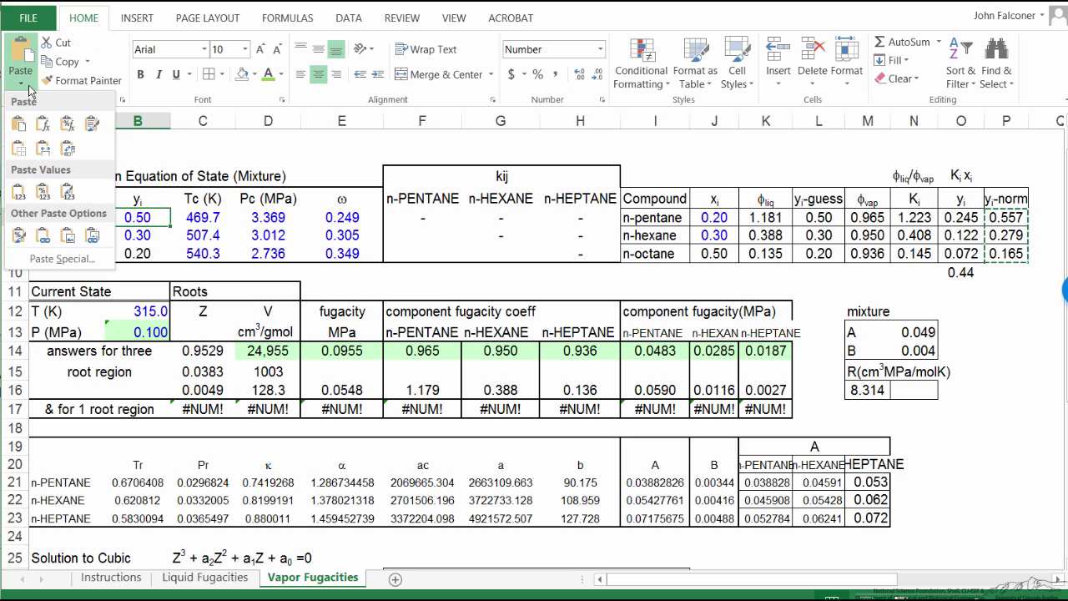
left_click(24, 195)
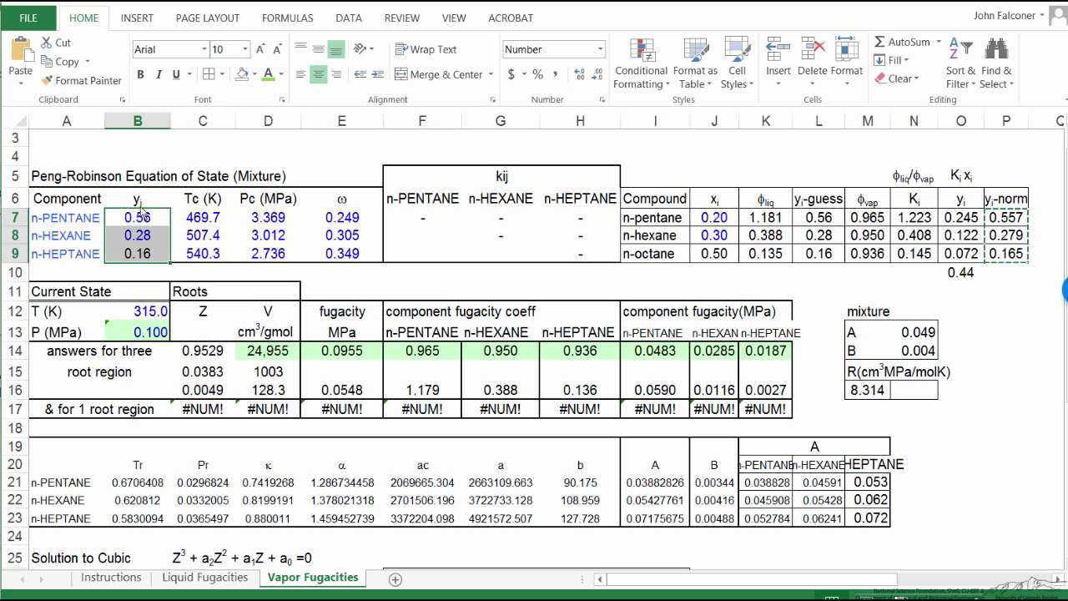
left_click(576, 74)
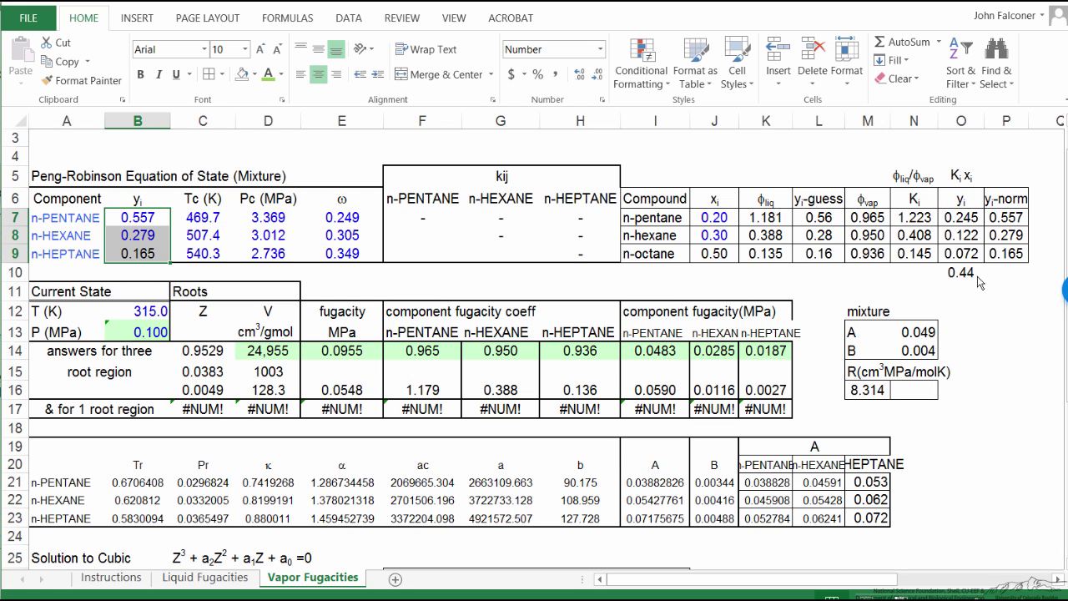
Step: Set the pressure in B13 of the Liquid Fugacities sheet to 0.06 MPa
left_click(143, 332)
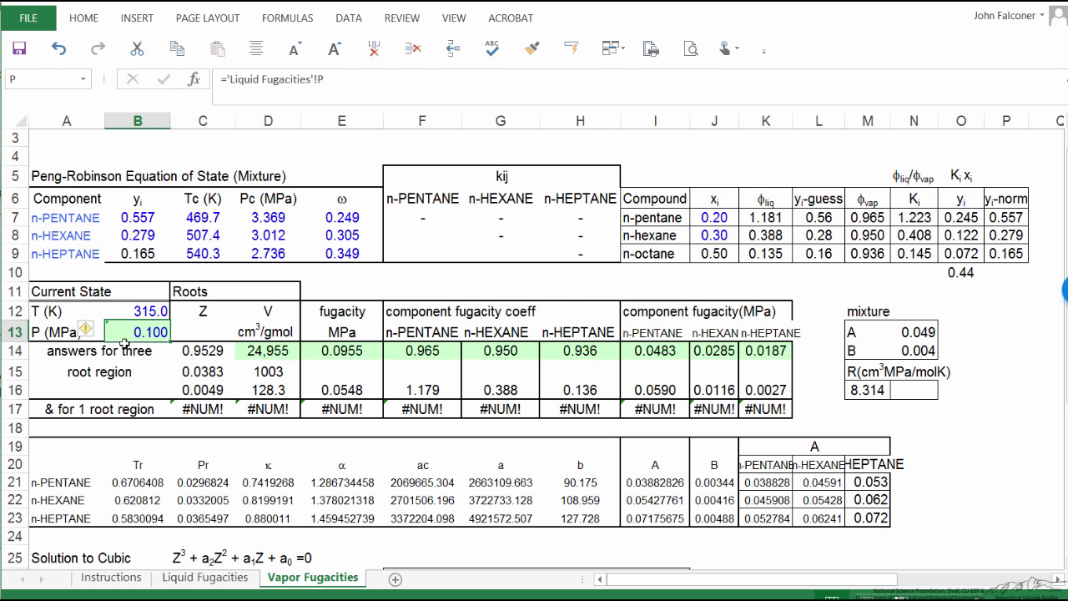
left_click(189, 584)
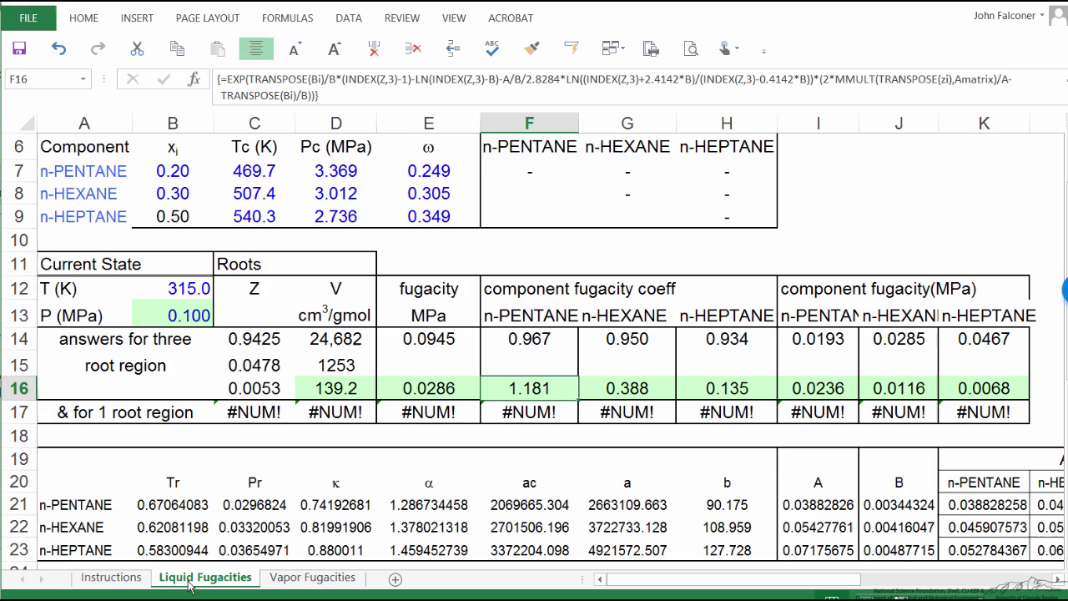
left_click(188, 314)
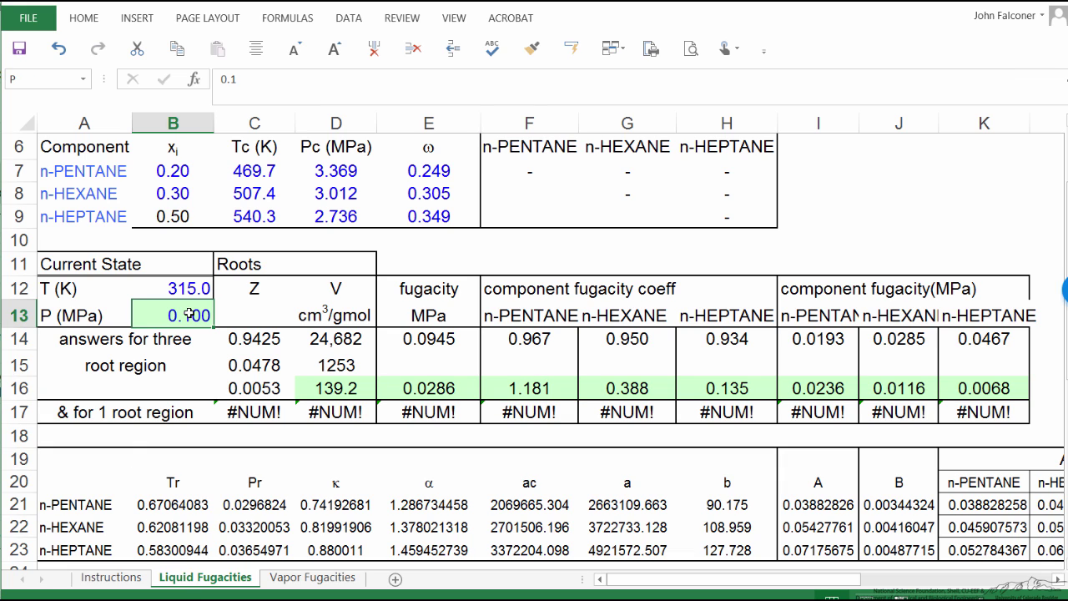
type("0")
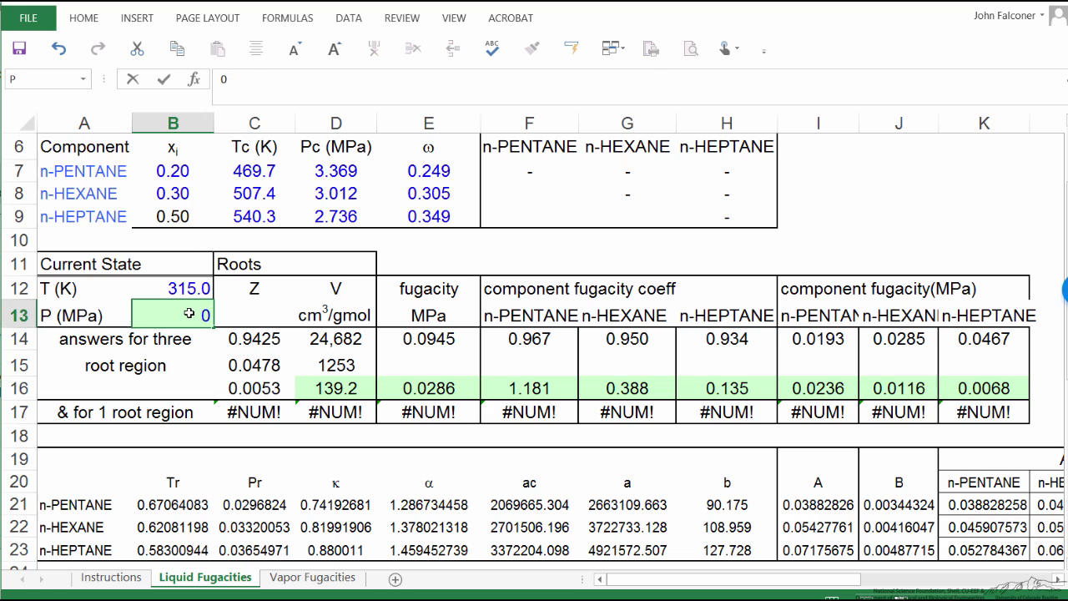
type(".06")
key("Return")
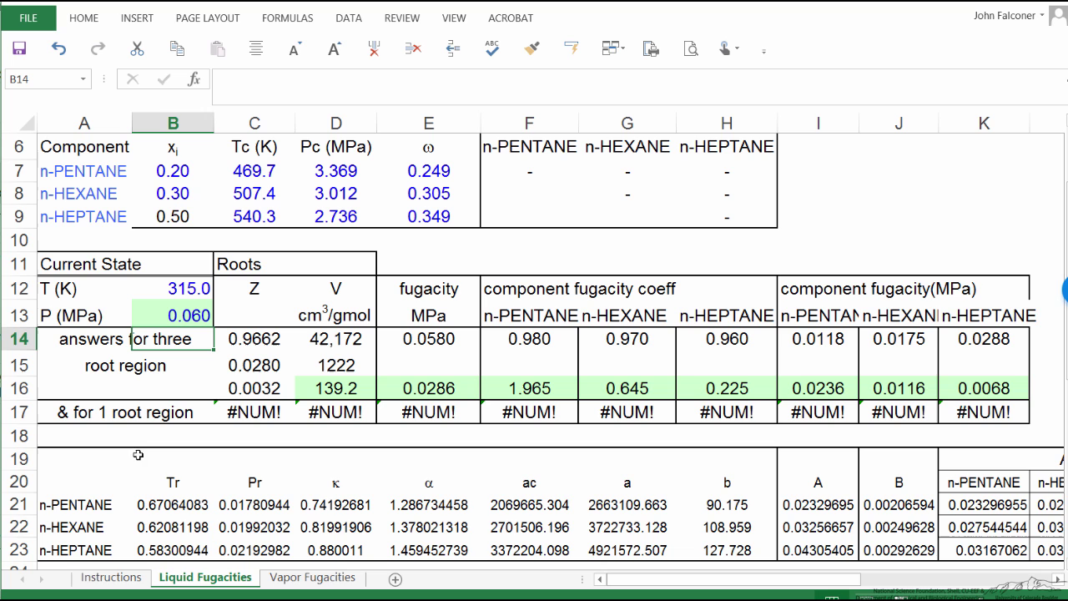
Step: On the Vapor Fugacities sheet, display the second compound's yi in O8 with three decimals
left_click(311, 577)
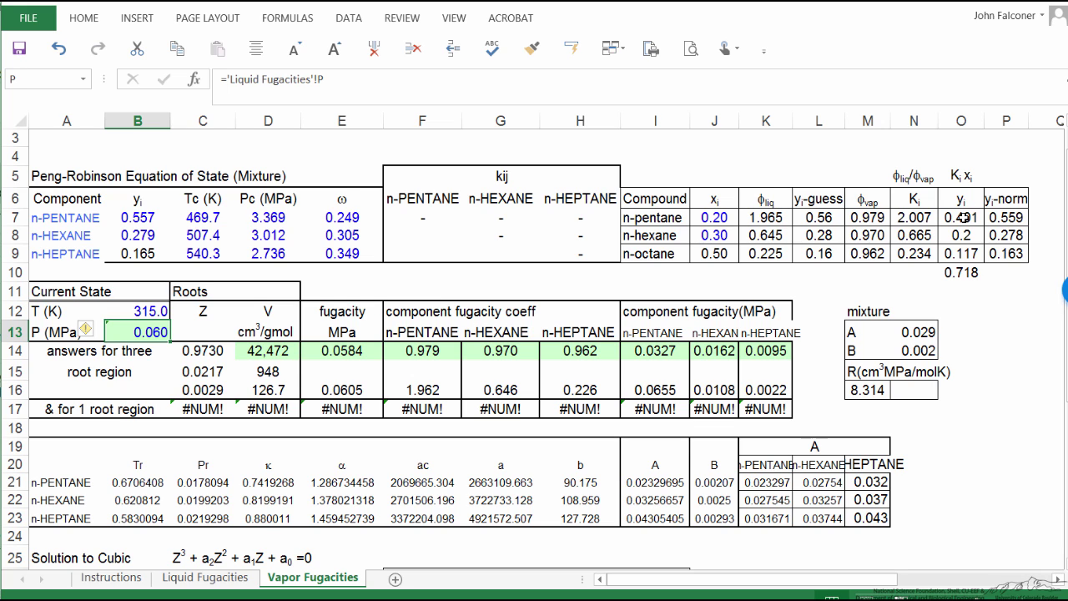
left_click_drag(964, 218, 964, 252)
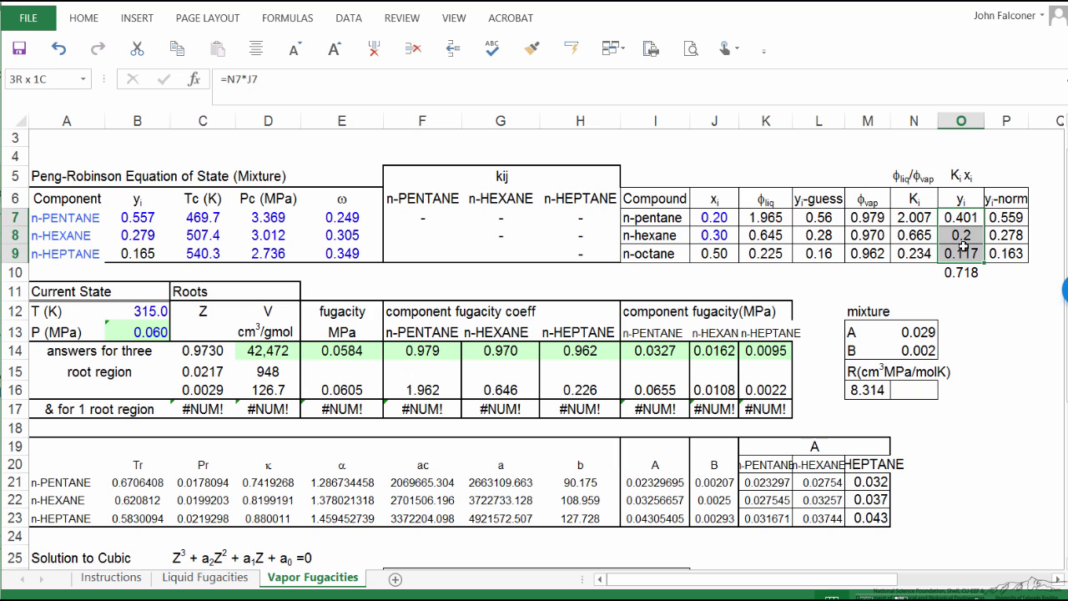
left_click(956, 235)
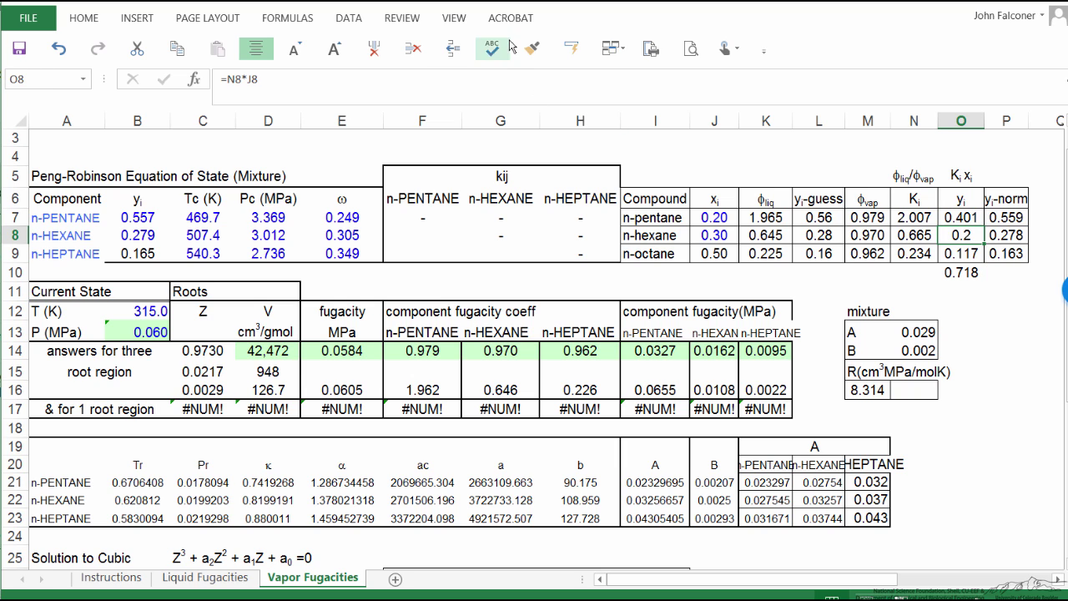
left_click(83, 17)
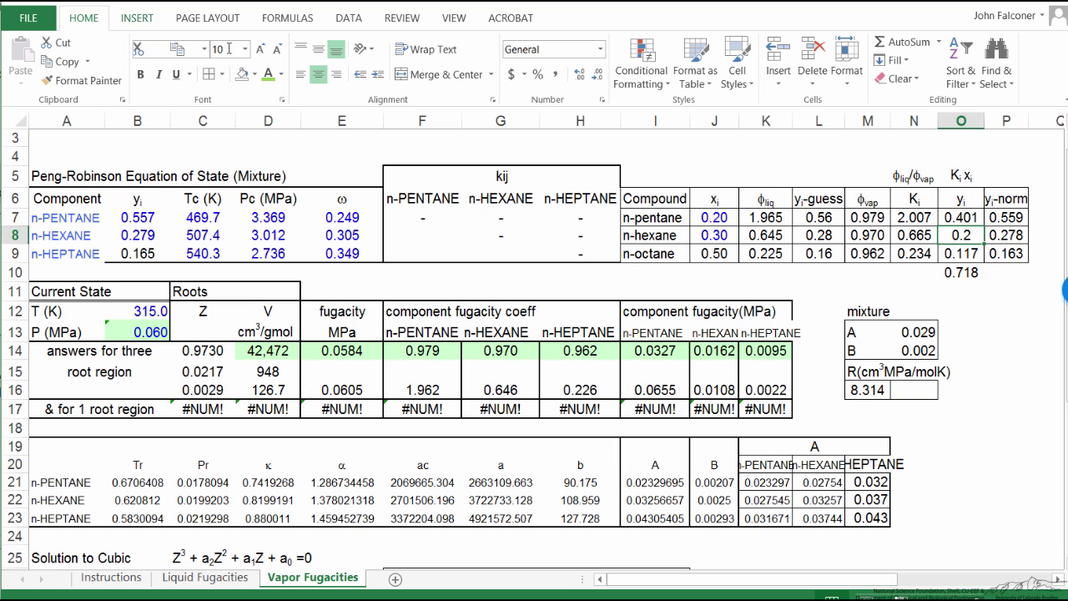
left_click(580, 74)
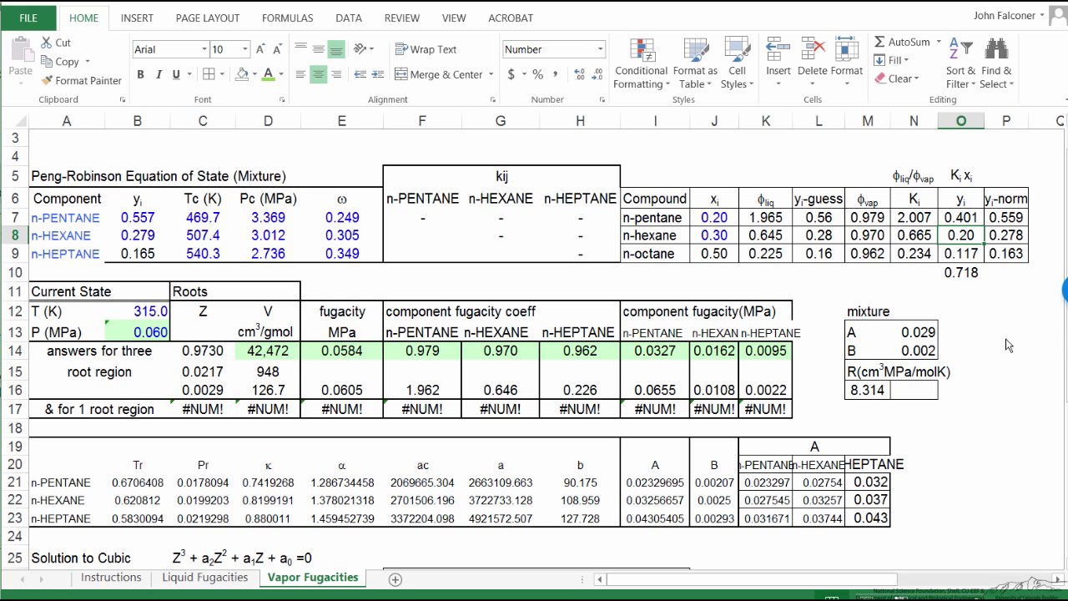
left_click(580, 74)
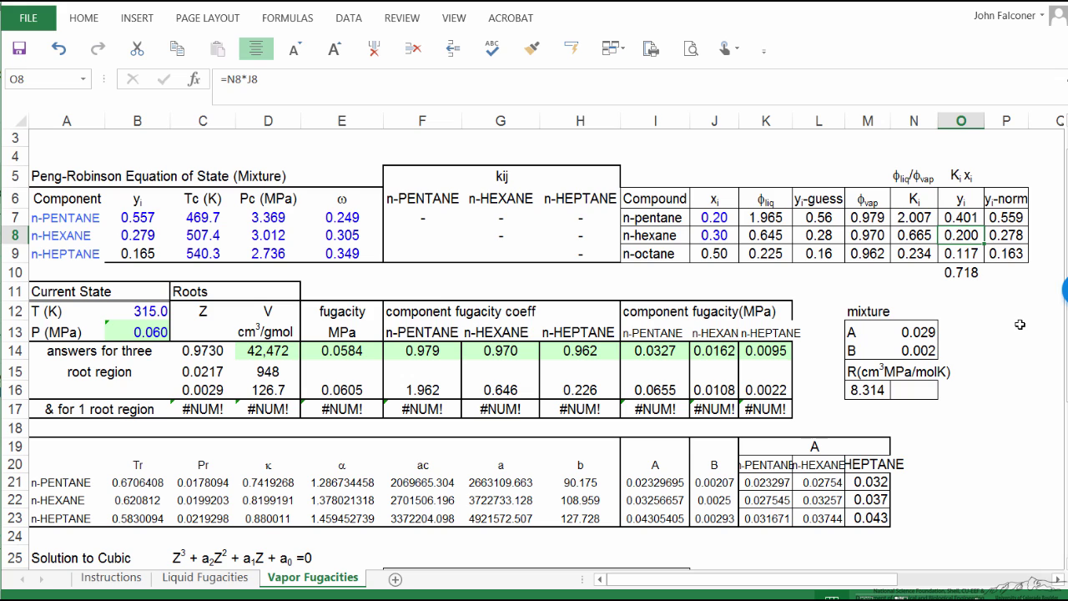
left_click(961, 272)
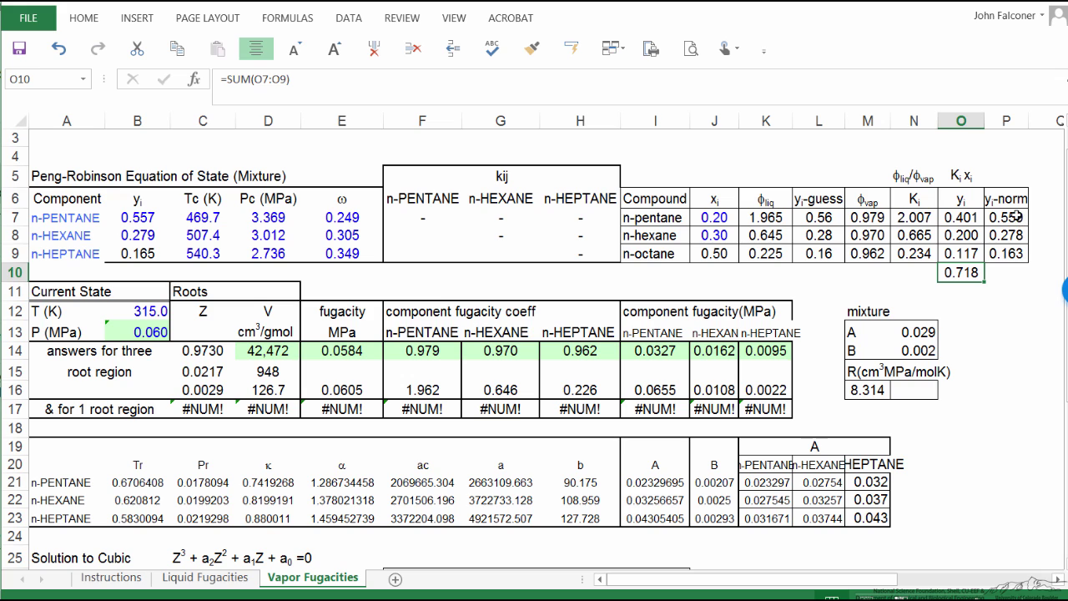
left_click(964, 217)
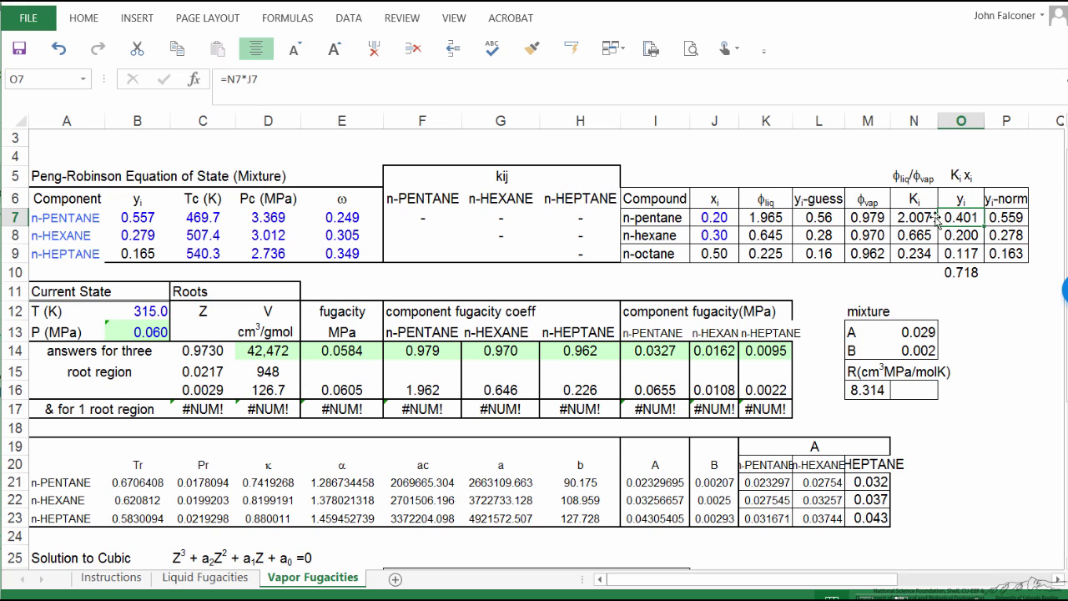
left_click(976, 273)
left_click(1010, 218)
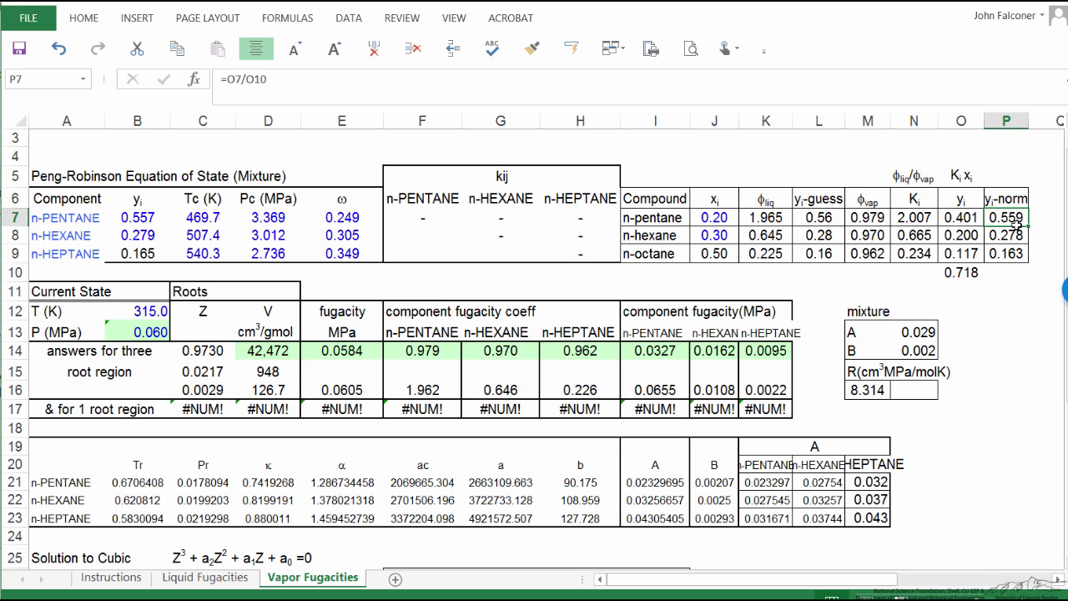
Step: Copy the recalculated yi-norm results P7:P9 into the vapor mole fractions B7:B9 as values only
left_click_drag(1017, 222, 1013, 253)
key("ctrl+c")
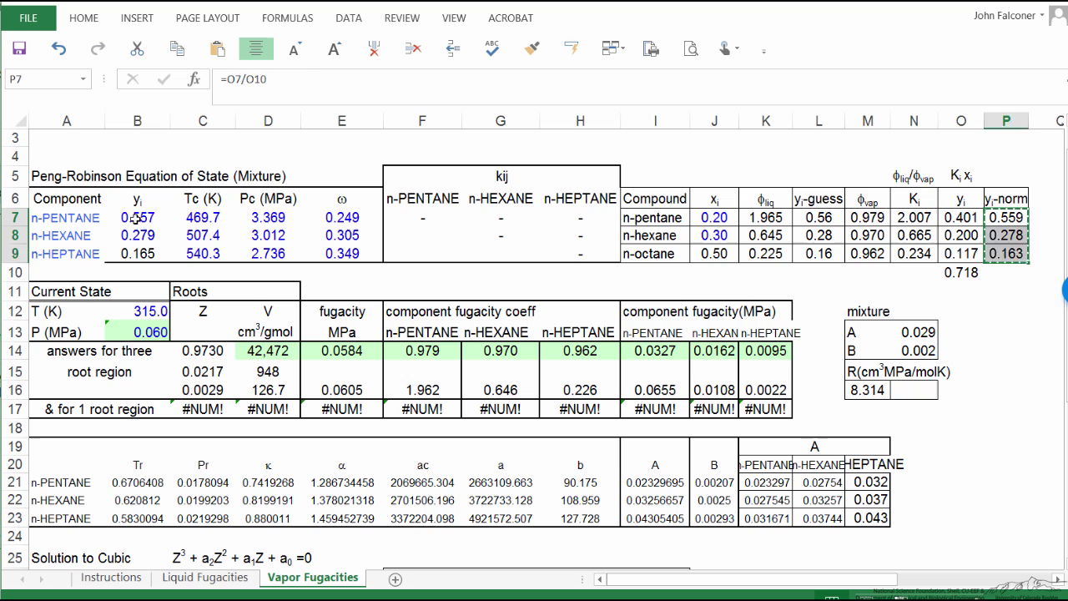
left_click(133, 218)
left_click(88, 22)
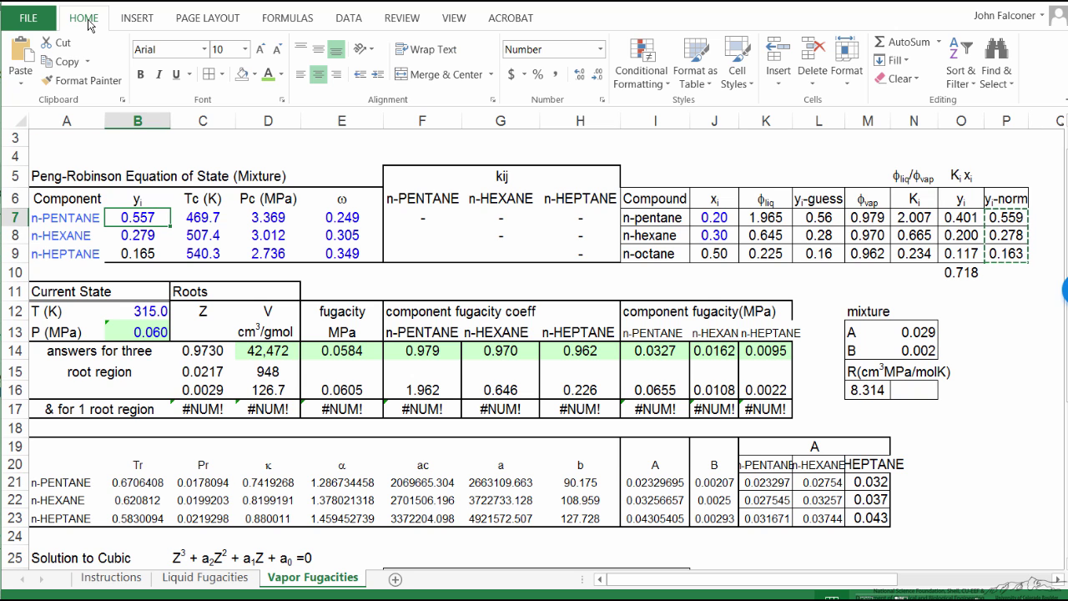
left_click(20, 86)
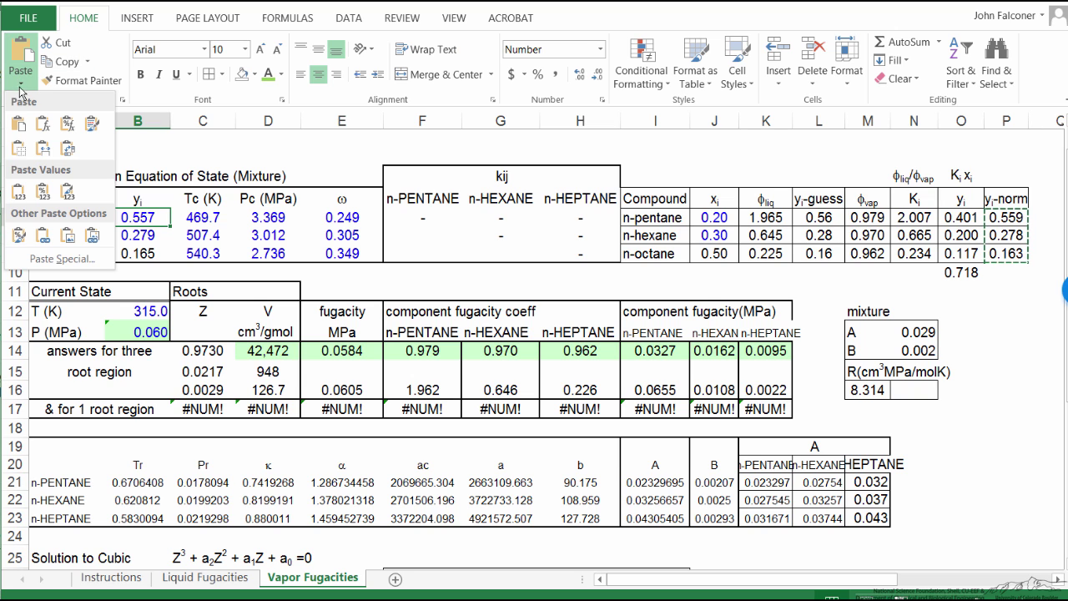
left_click(19, 192)
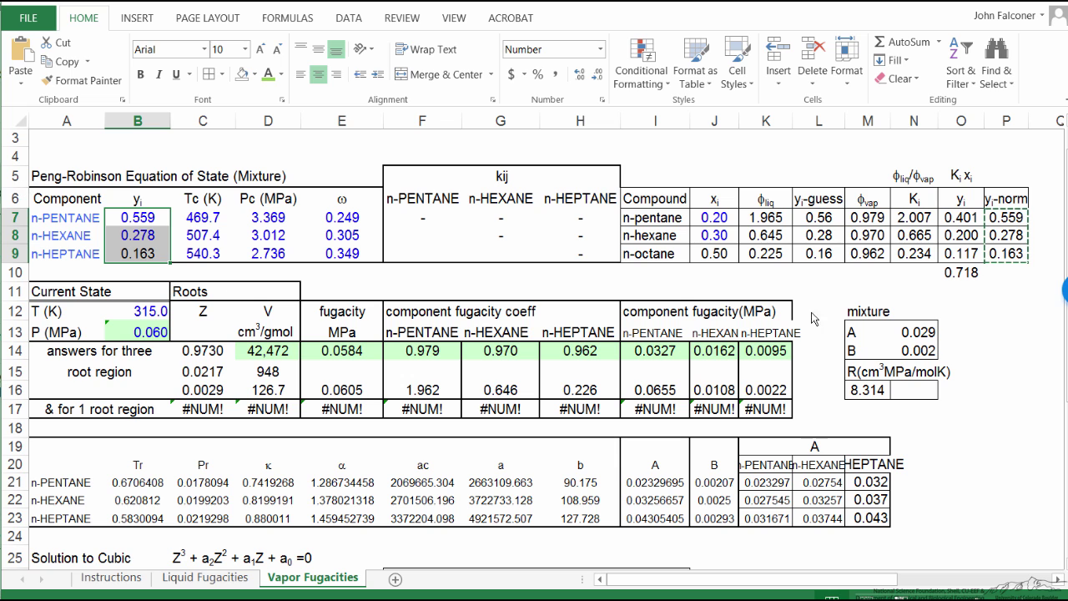
Step: Set the pressure in B13 of the Liquid Fugacities sheet to 0.043 MPa
left_click(154, 331)
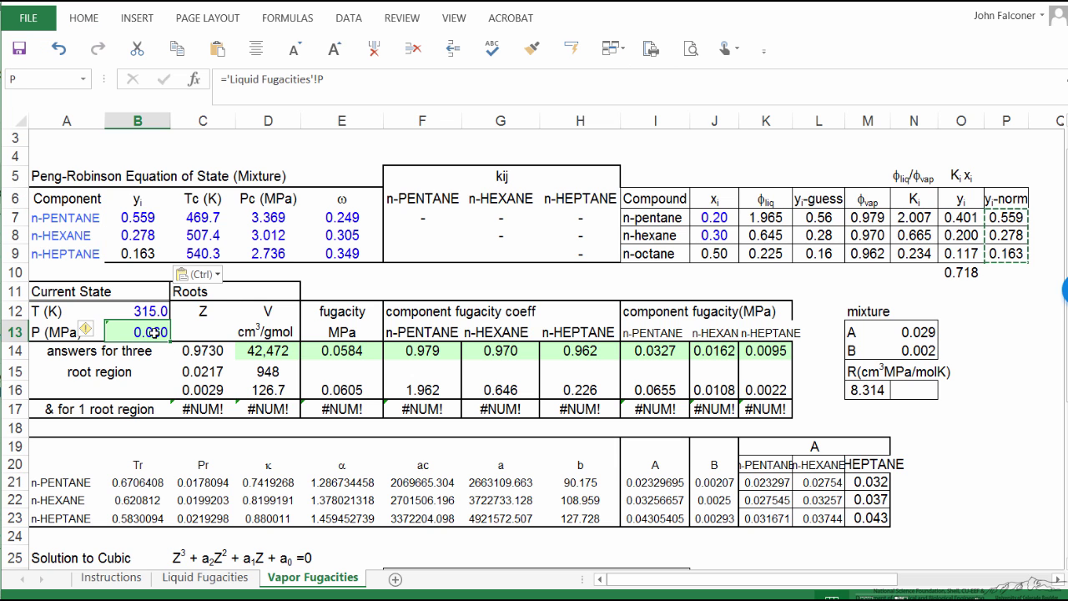
left_click(214, 584)
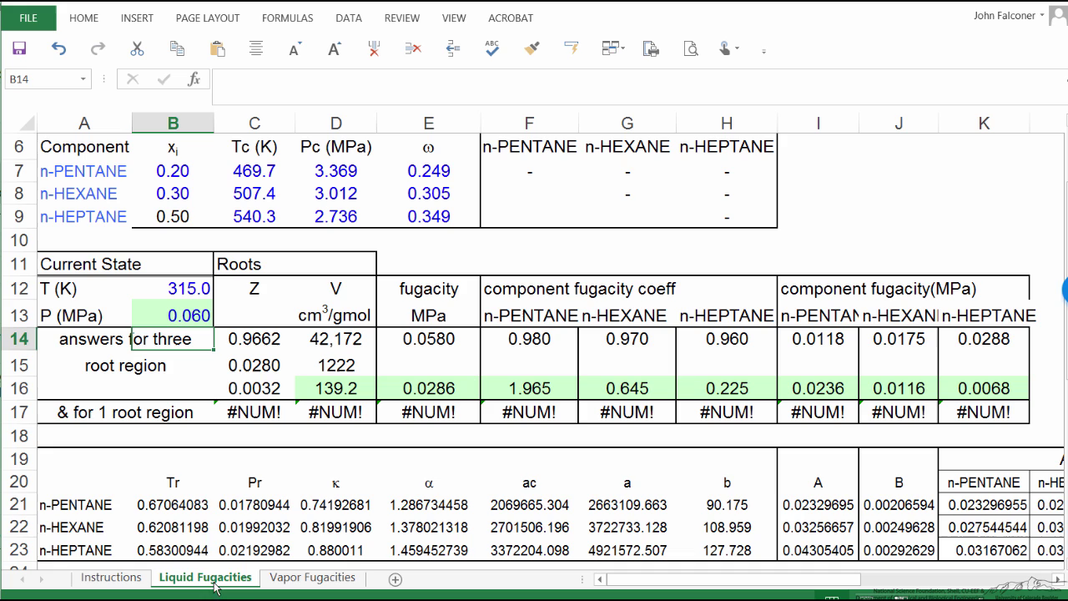
left_click(192, 315)
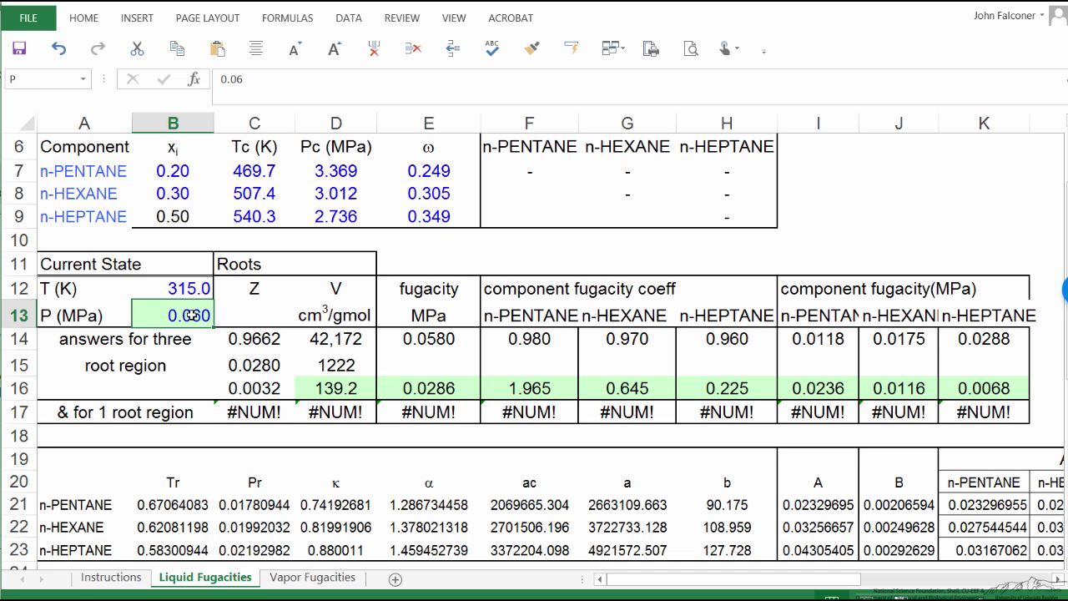
type("0.")
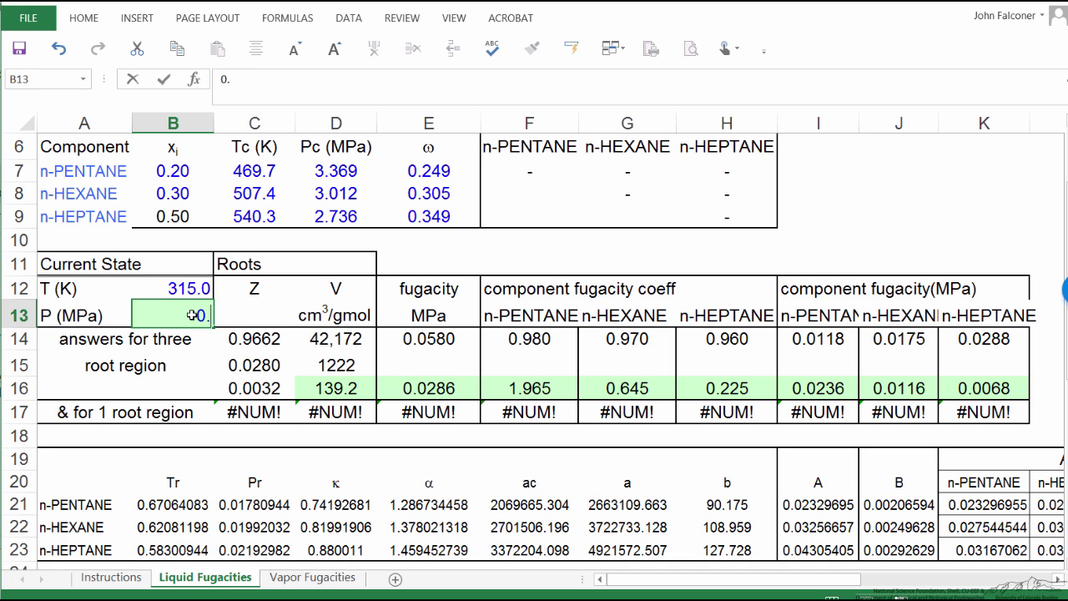
type("043")
key("Return")
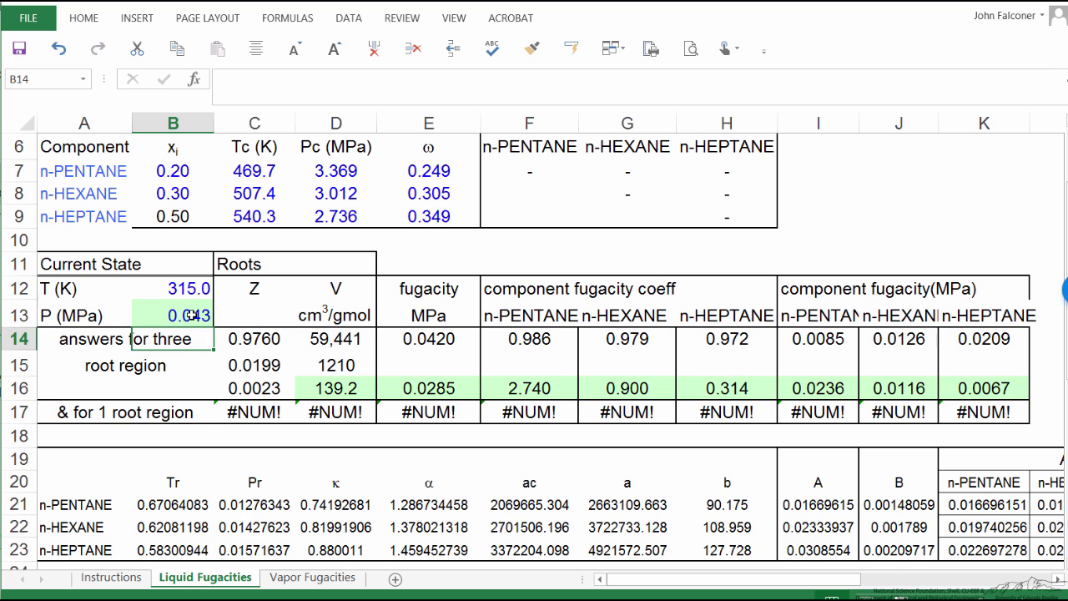
Step: On the Vapor Fugacities sheet, check the yi values and their sum in O7:O10, and display P7 with three decimals
key("ctrl+Page_Down")
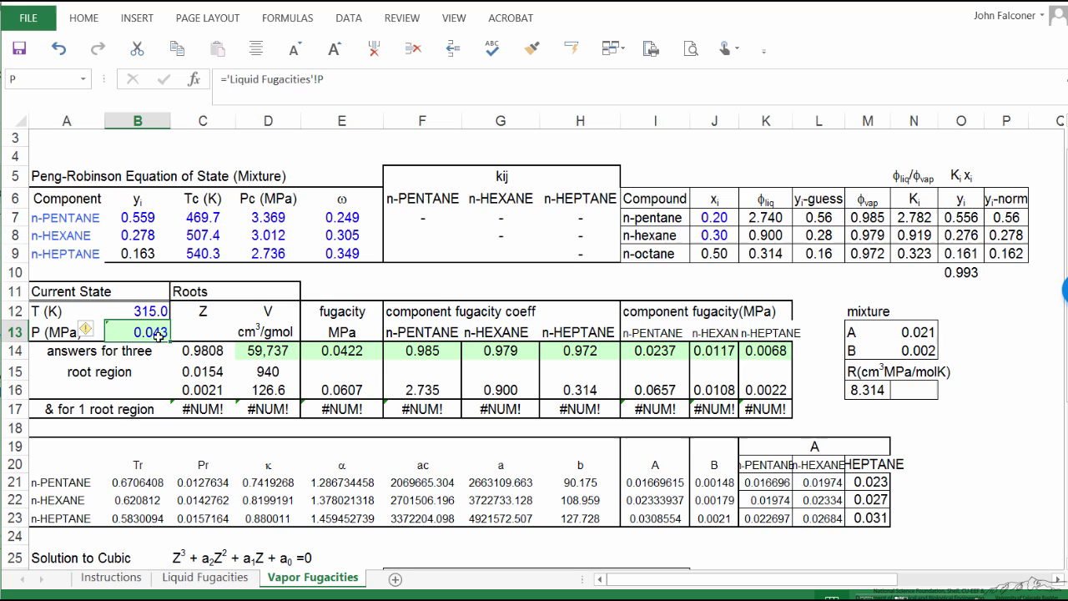
left_click_drag(970, 219, 966, 258)
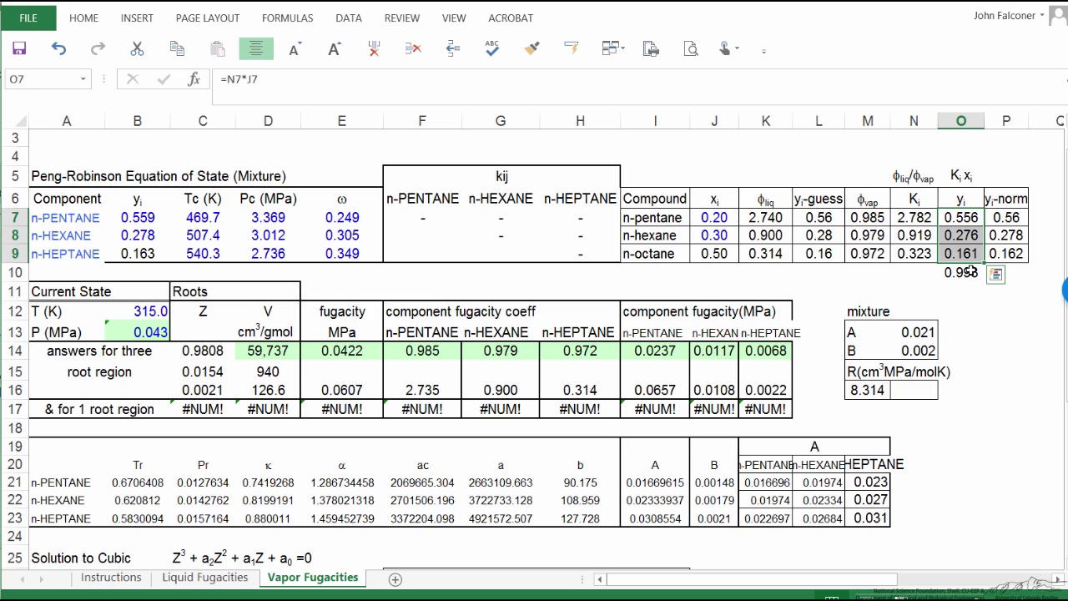
left_click(970, 271)
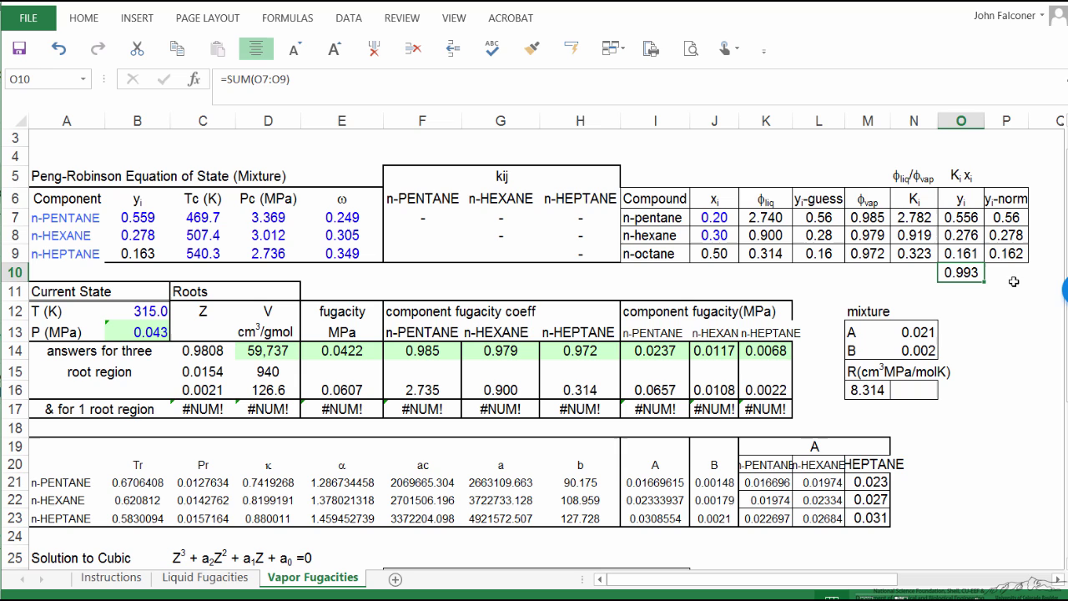
left_click(988, 213)
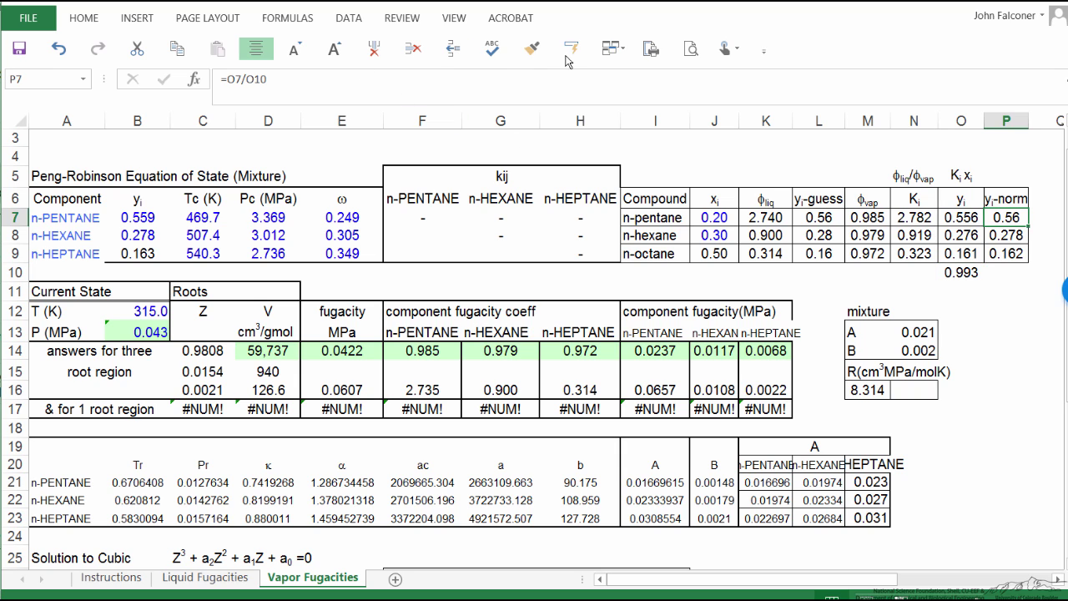
left_click(86, 18)
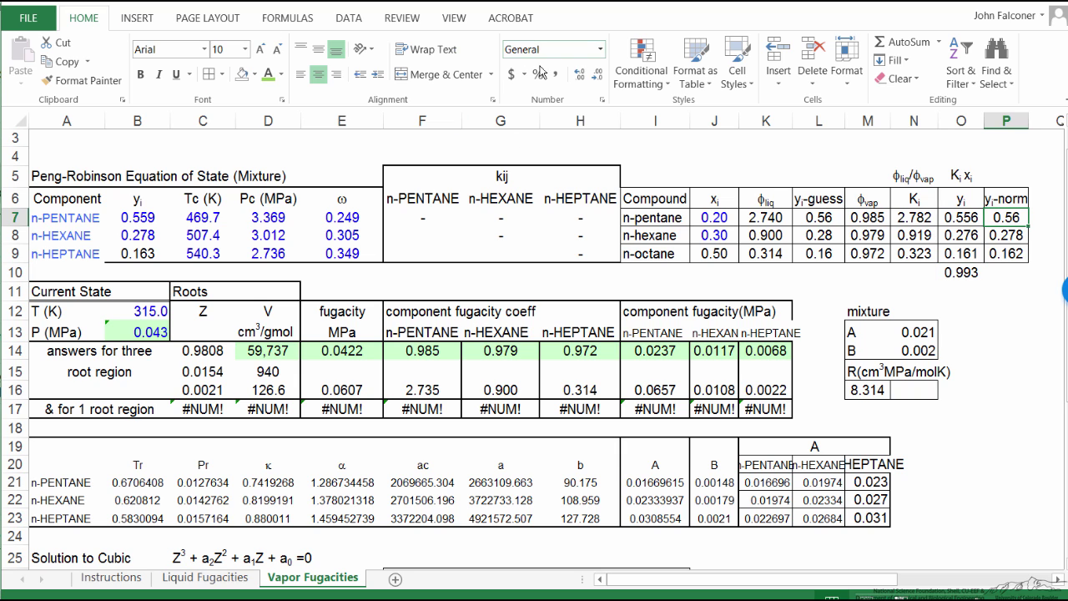
left_click(579, 74)
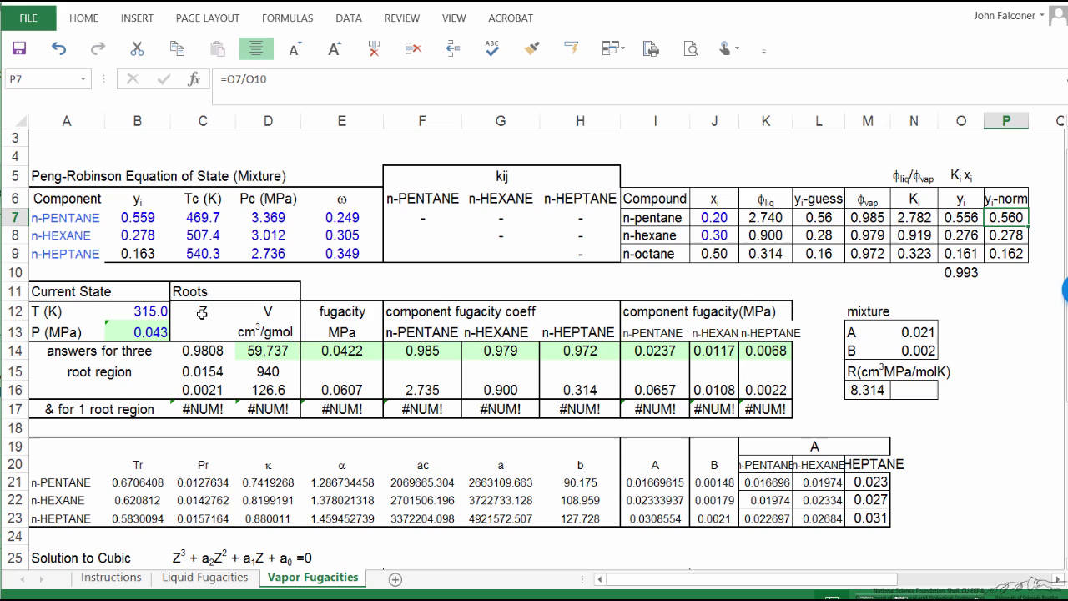
Step: Compare the vapor-root fugacity and coefficients in row 14 of Vapor Fugacities with the liquid-root fugacity in E16 of Liquid Fugacities
left_click(343, 350)
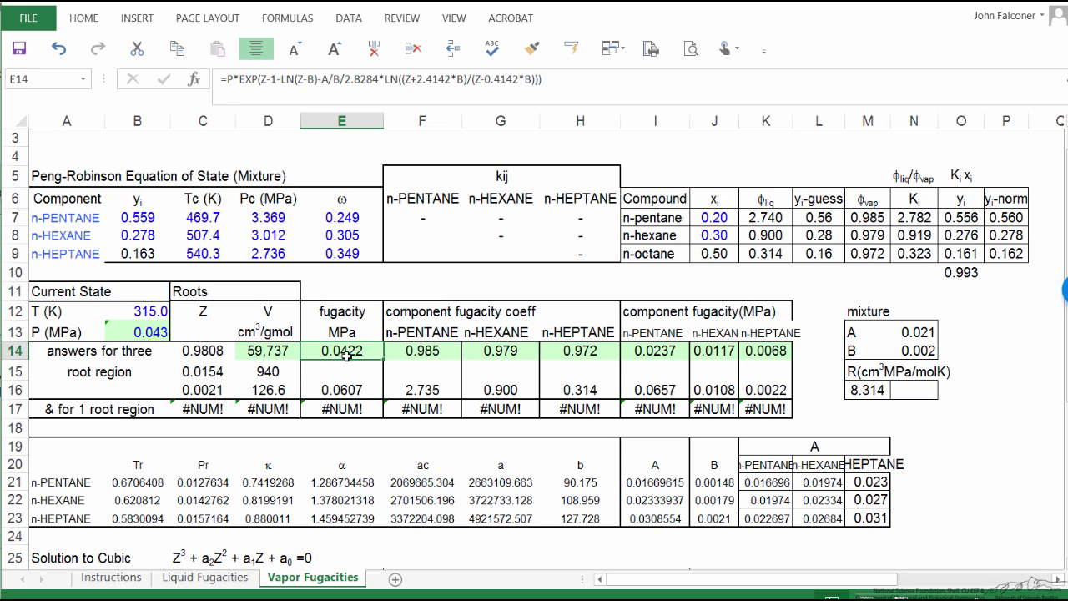
left_click_drag(371, 349, 632, 370)
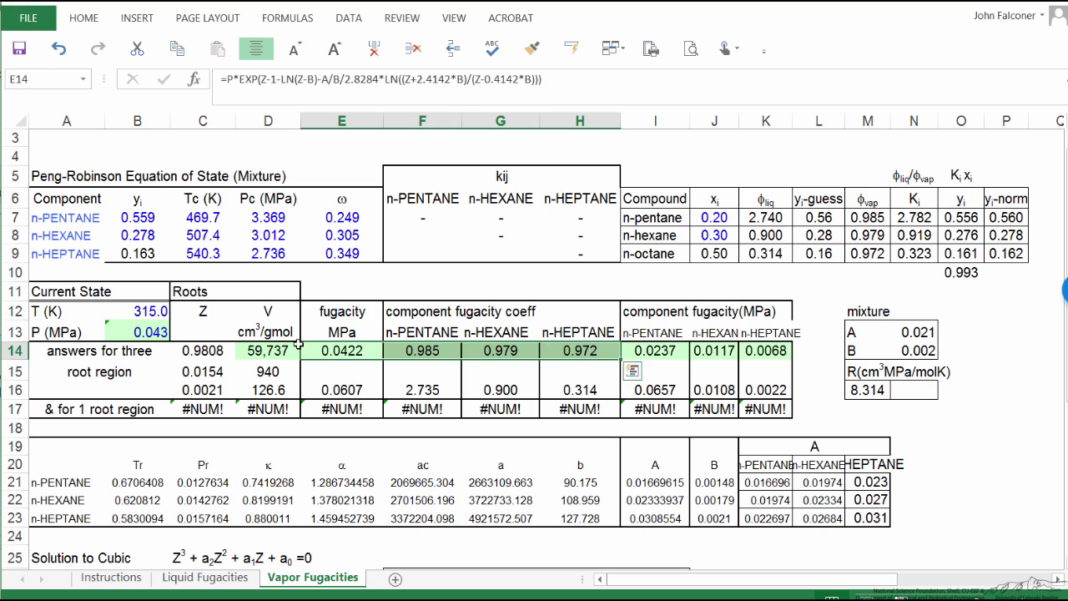
left_click(342, 351)
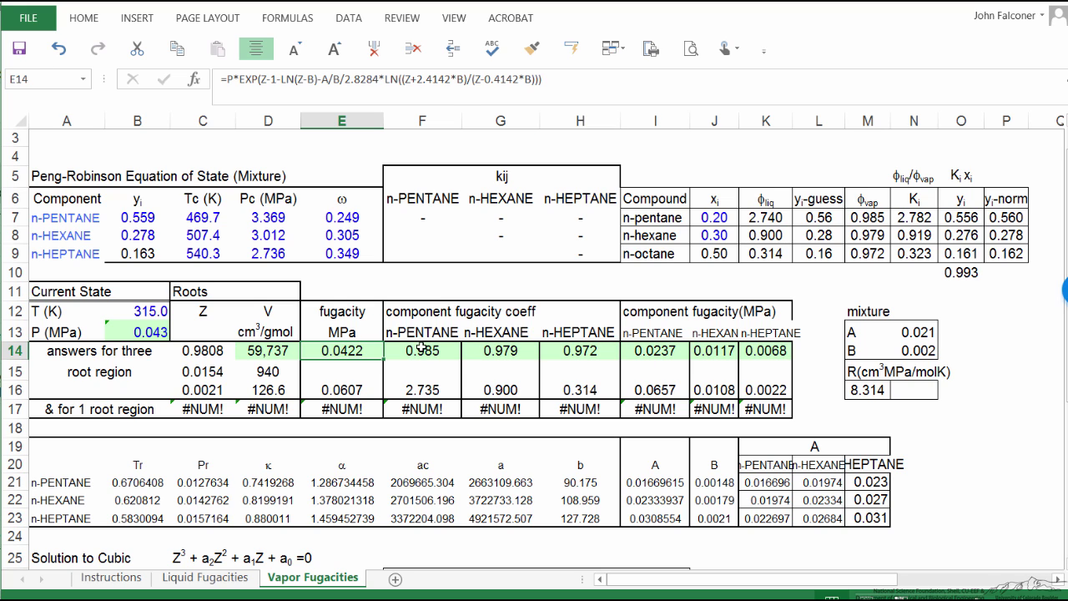
left_click(355, 391)
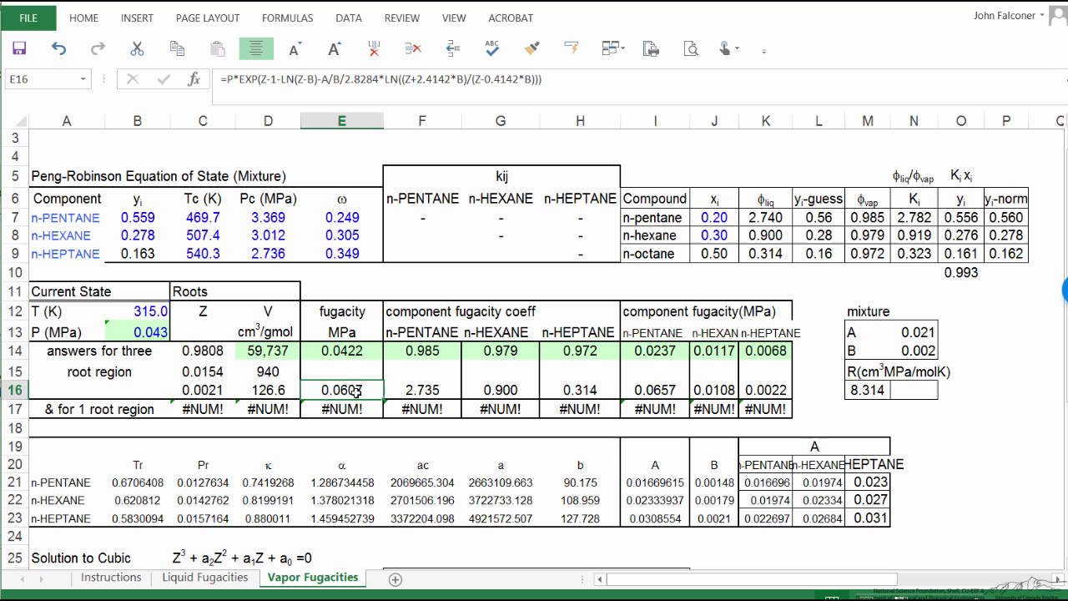
left_click(357, 352)
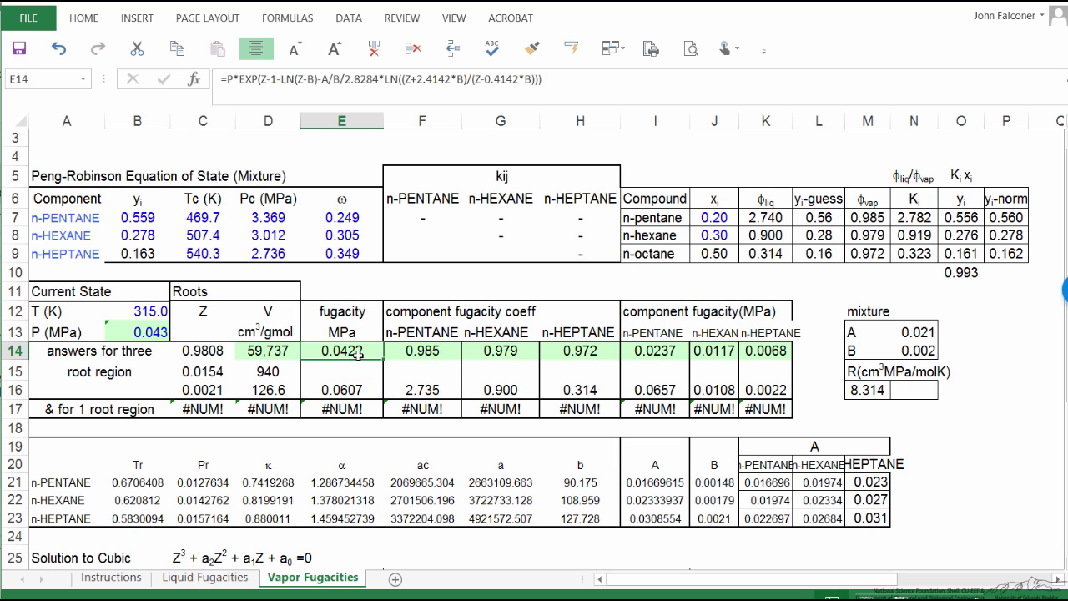
left_click(218, 579)
left_click(445, 389)
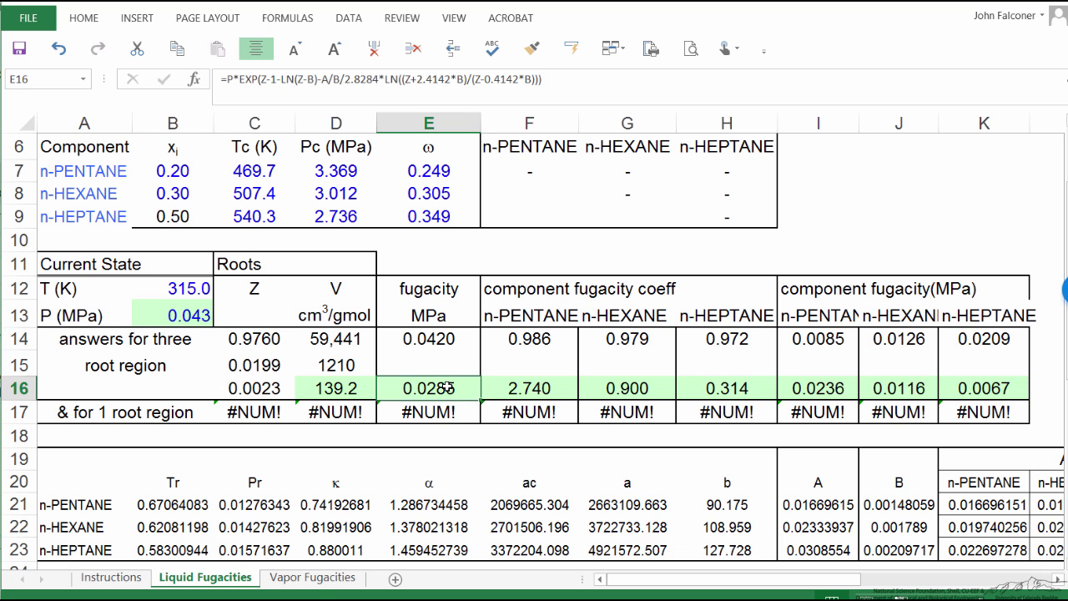
left_click(315, 579)
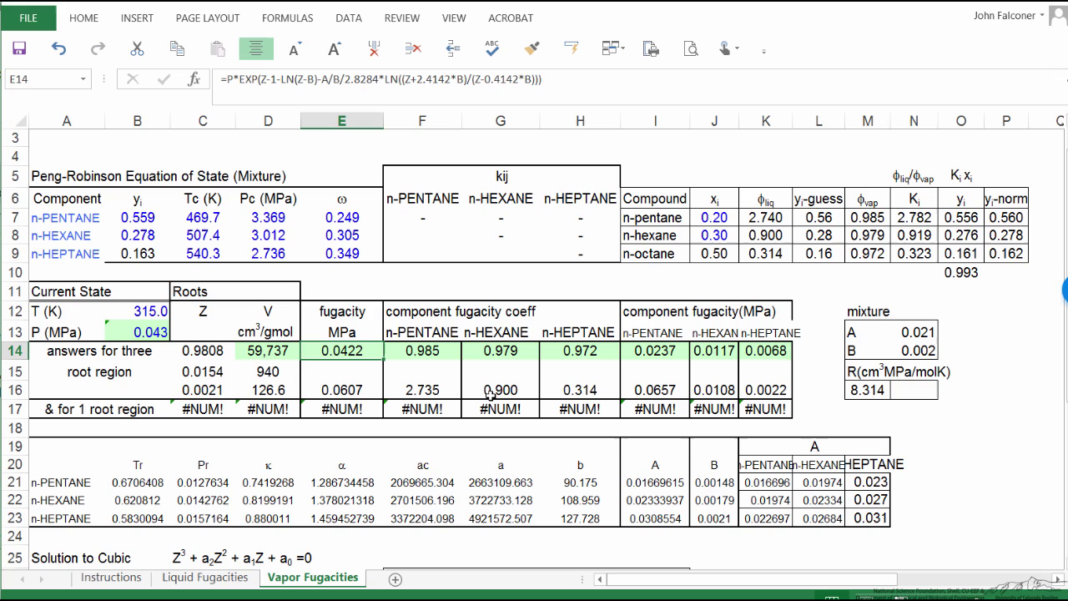
Step: Review the pressure, temperature and vapor mole fractions B7:B9 on the Vapor Fugacities sheet
left_click(140, 331)
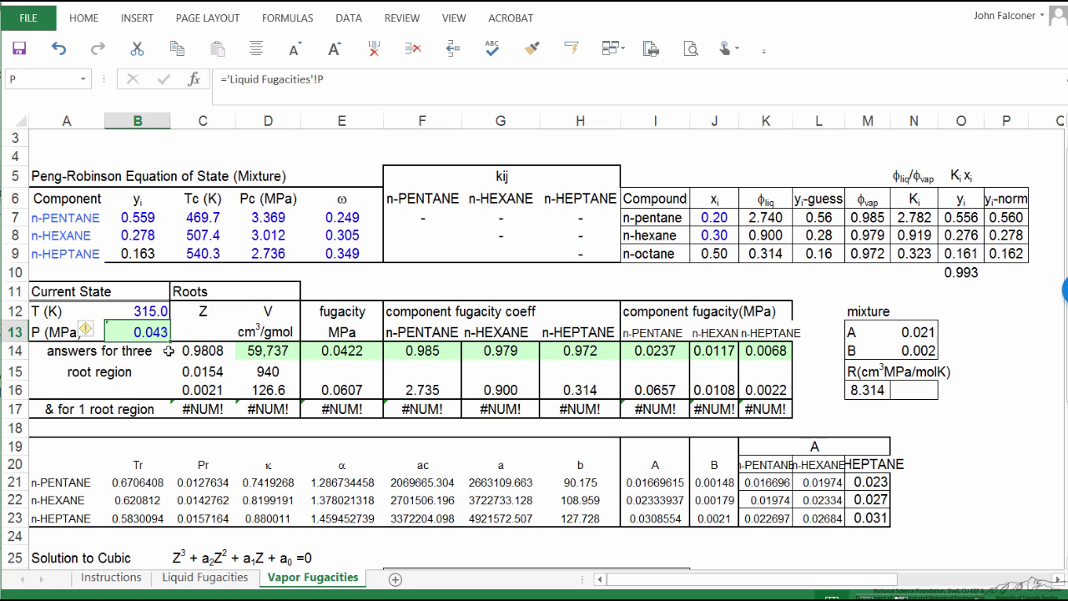
left_click(154, 311)
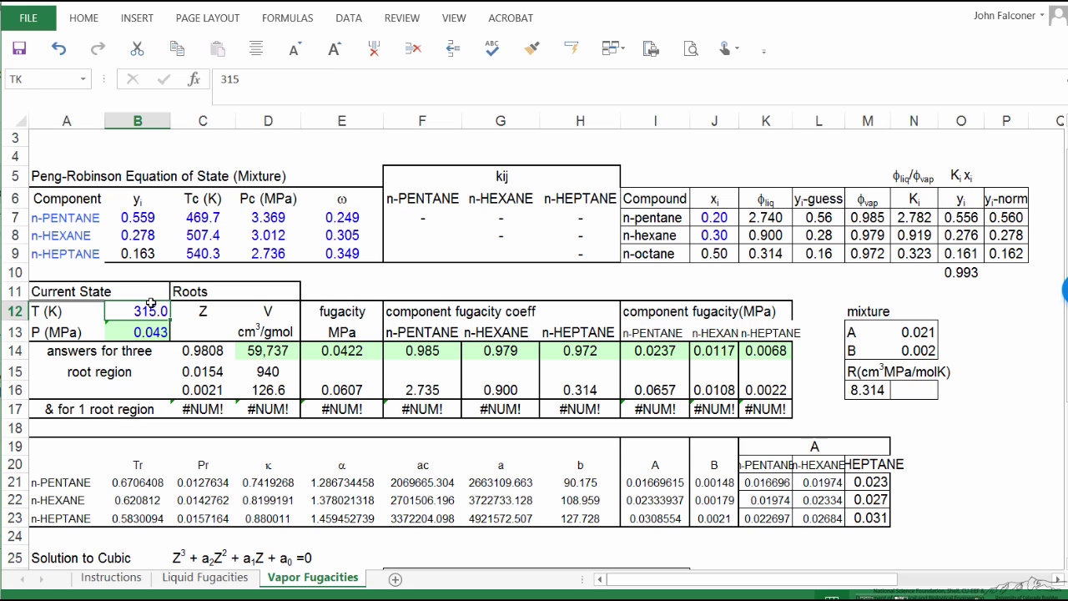
left_click(147, 219)
left_click_drag(147, 220, 142, 254)
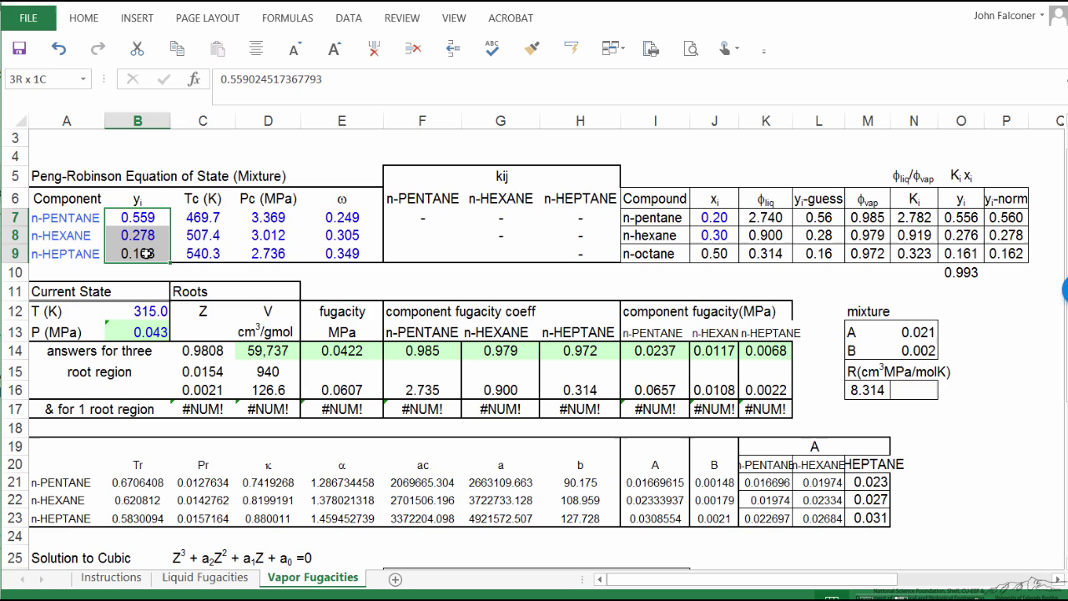